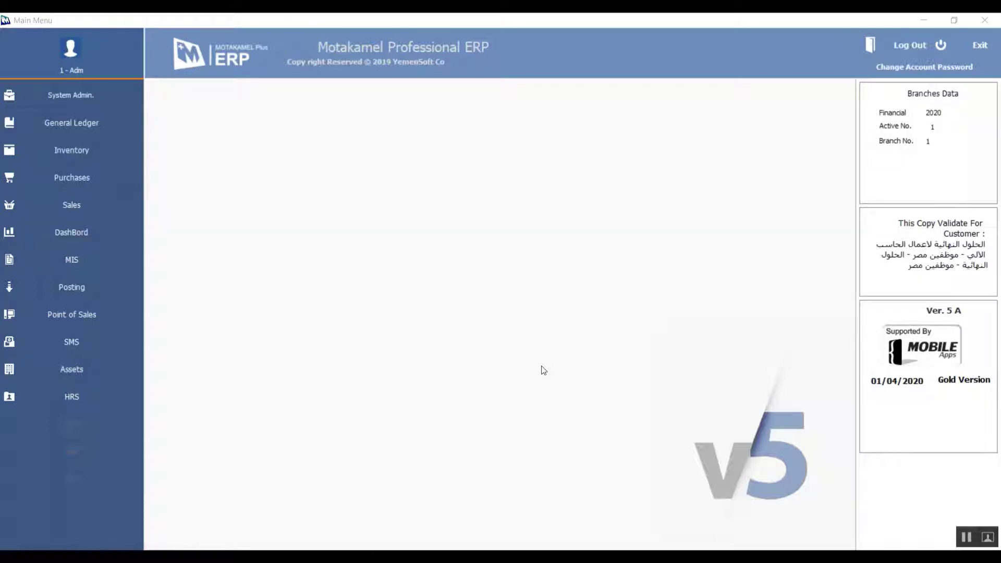
Open the Data Drivers form in the System Admin configurations and start a new driver record
left_click(93, 102)
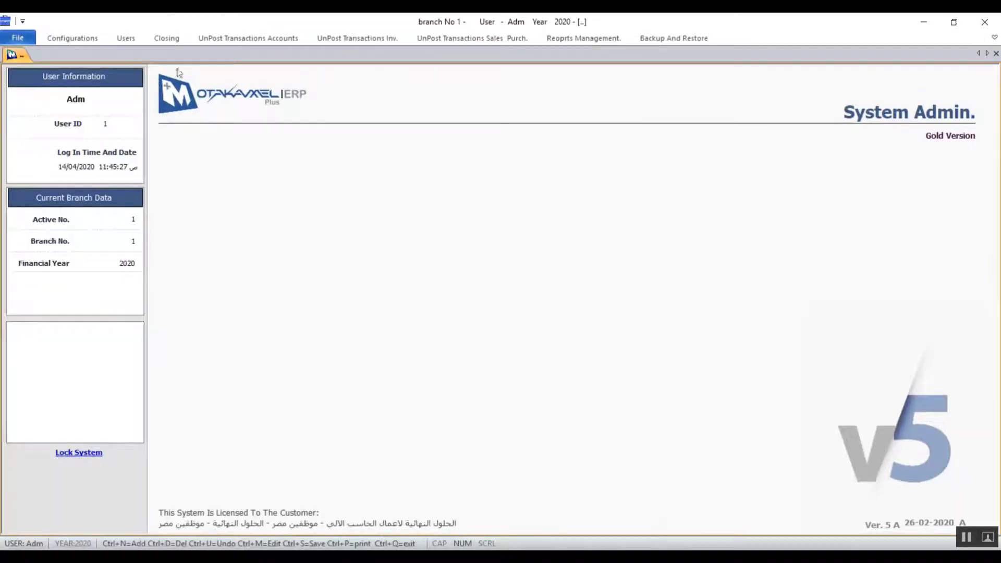
left_click(73, 38)
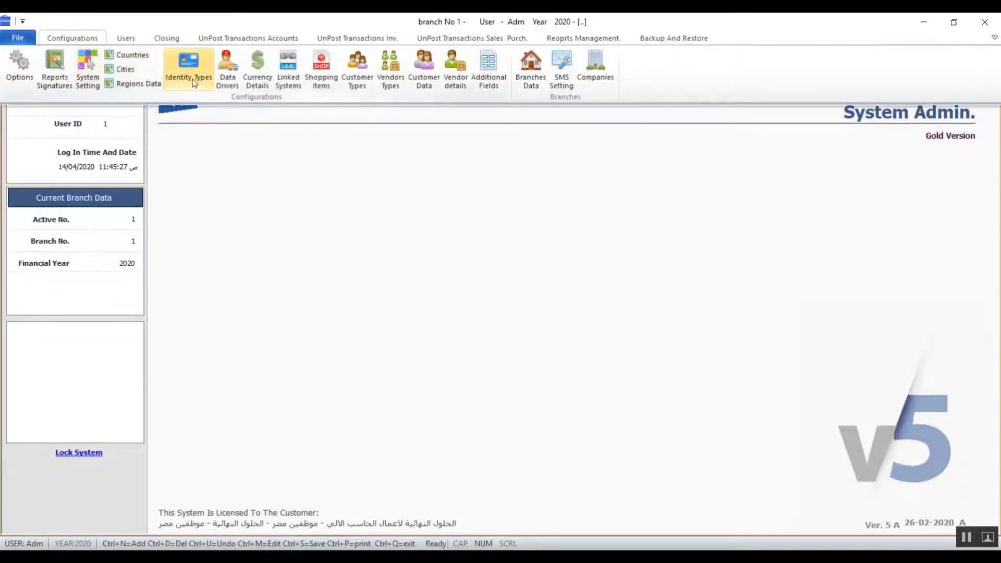
left_click(232, 84)
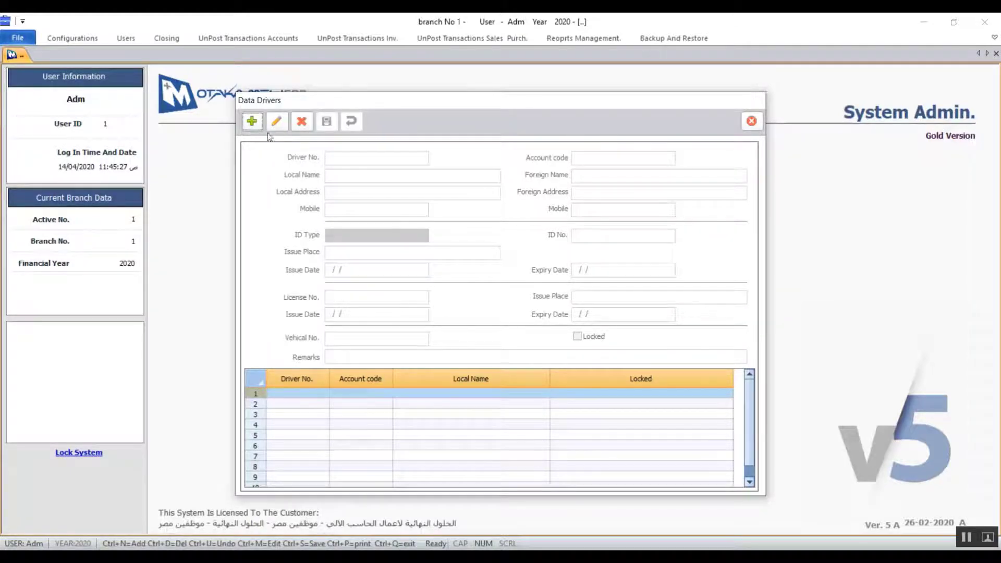
left_click(255, 122)
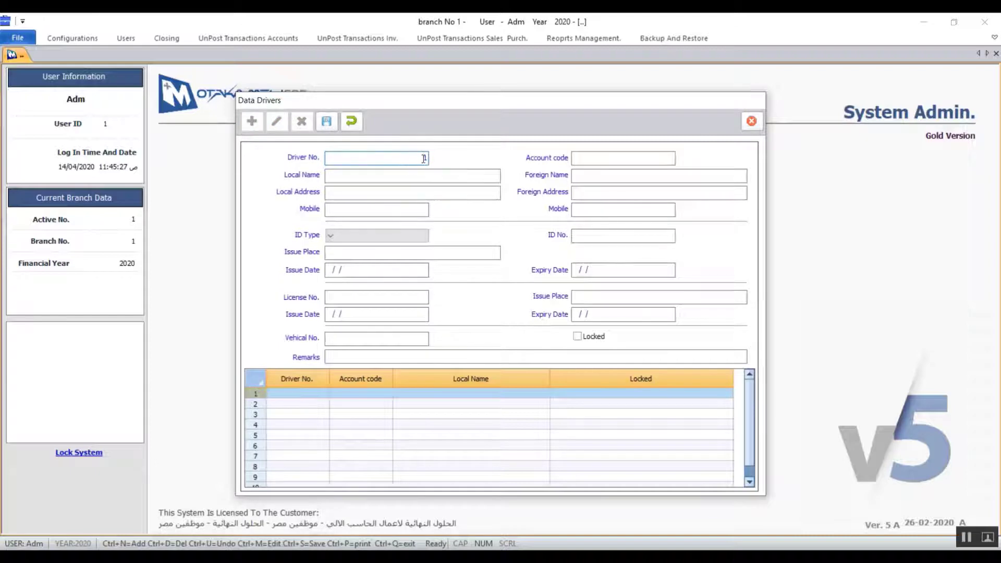
Open the account lookup for the new driver's account code and close it without choosing an account
left_click(444, 173)
left_click(596, 157)
key("F2")
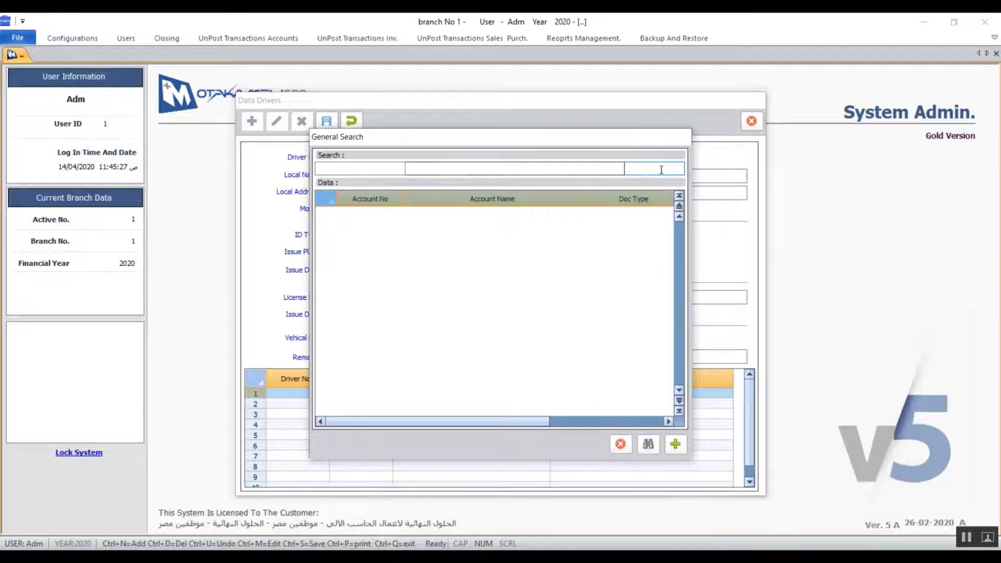
left_click(620, 444)
Go through the driver's local name, address and mobile fields and examine the ID Type choices
left_click(422, 178)
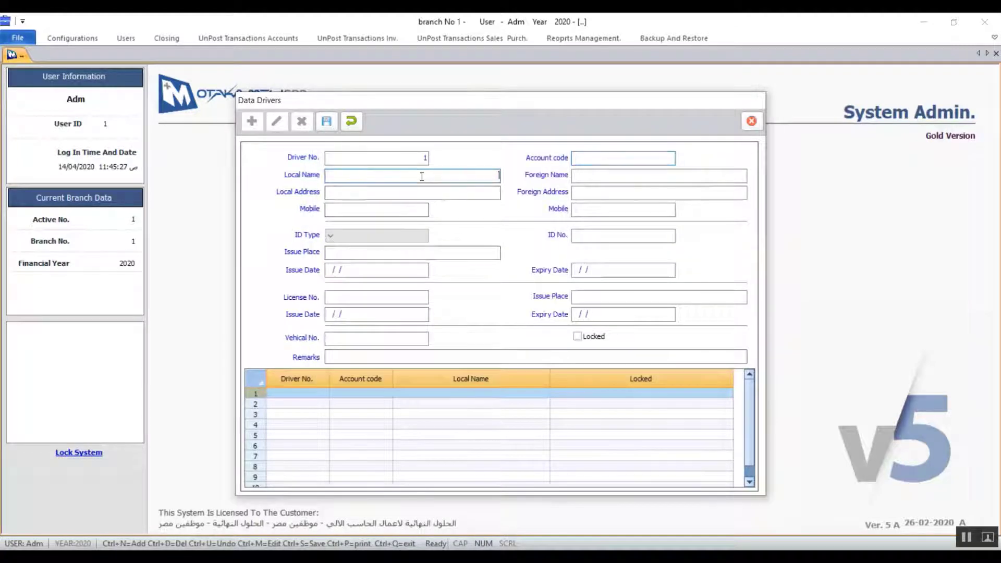
left_click(398, 193)
left_click(608, 193)
left_click(409, 208)
left_click(623, 212)
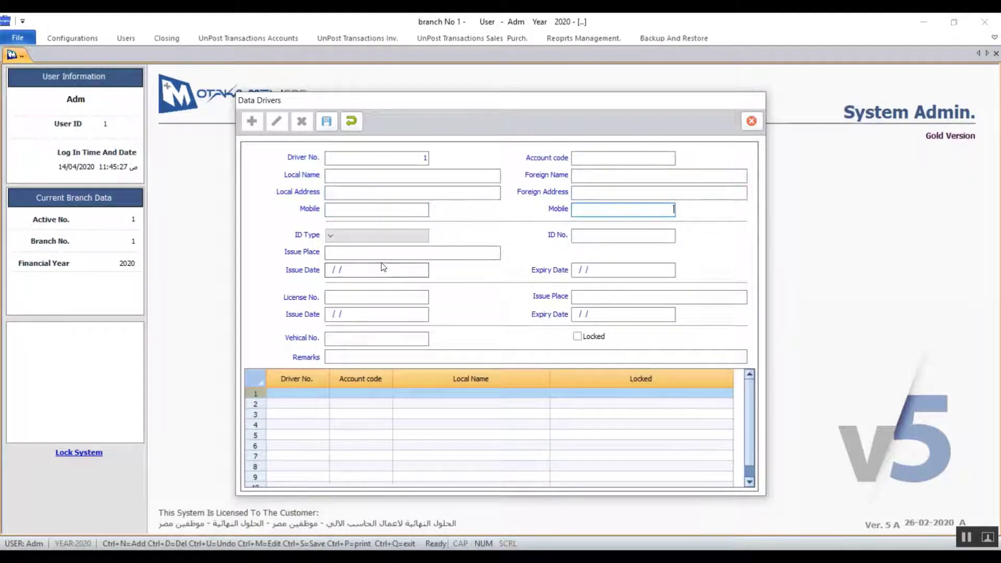
left_click(329, 234)
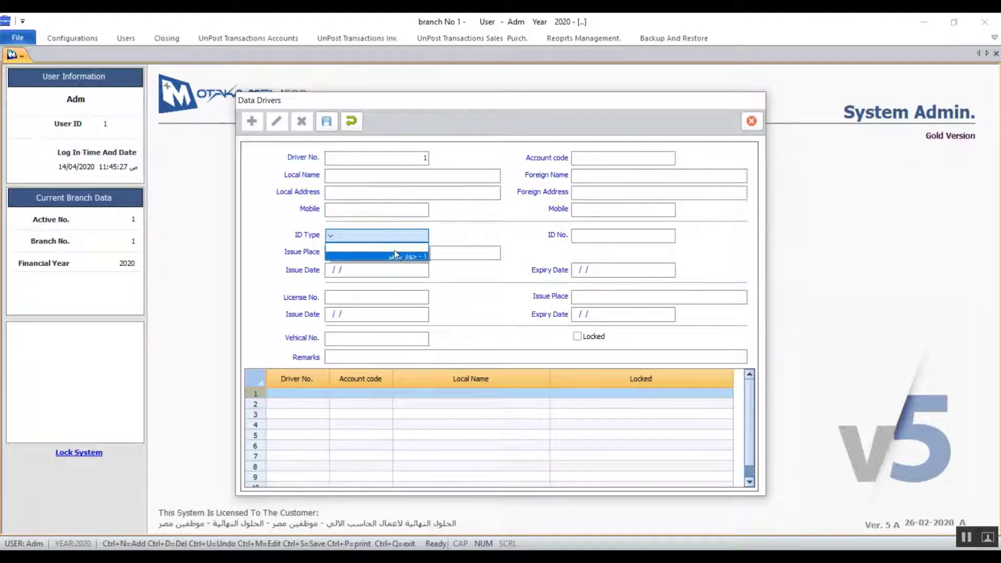
left_click(393, 234)
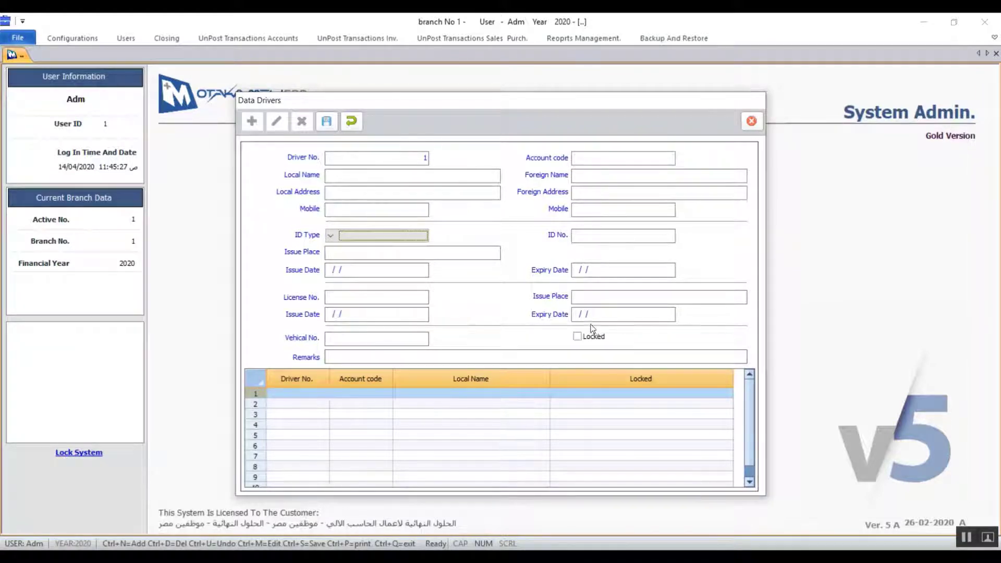
Discard the new driver record after checking the Locked option, and close the Data Drivers form
left_click(577, 337)
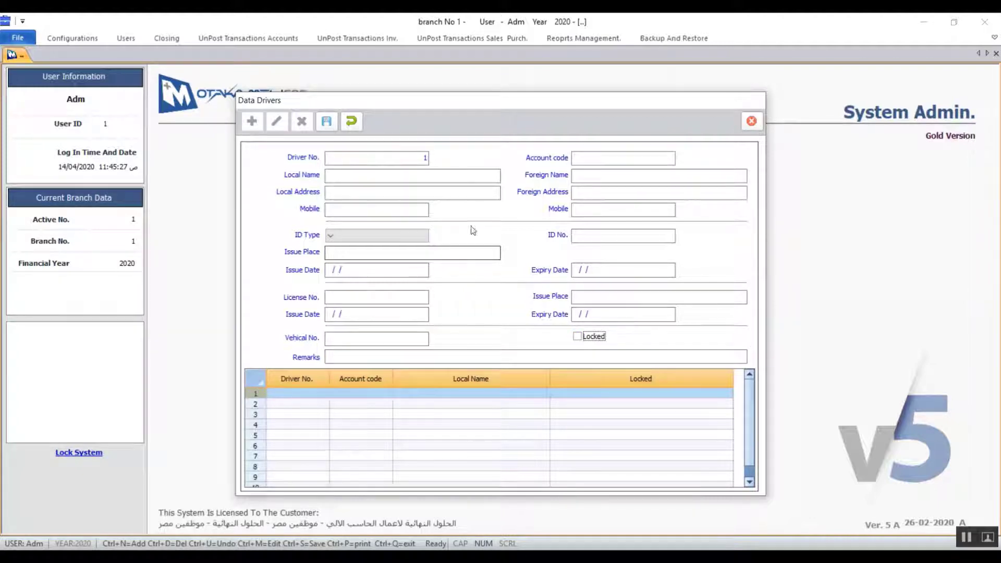
left_click(351, 124)
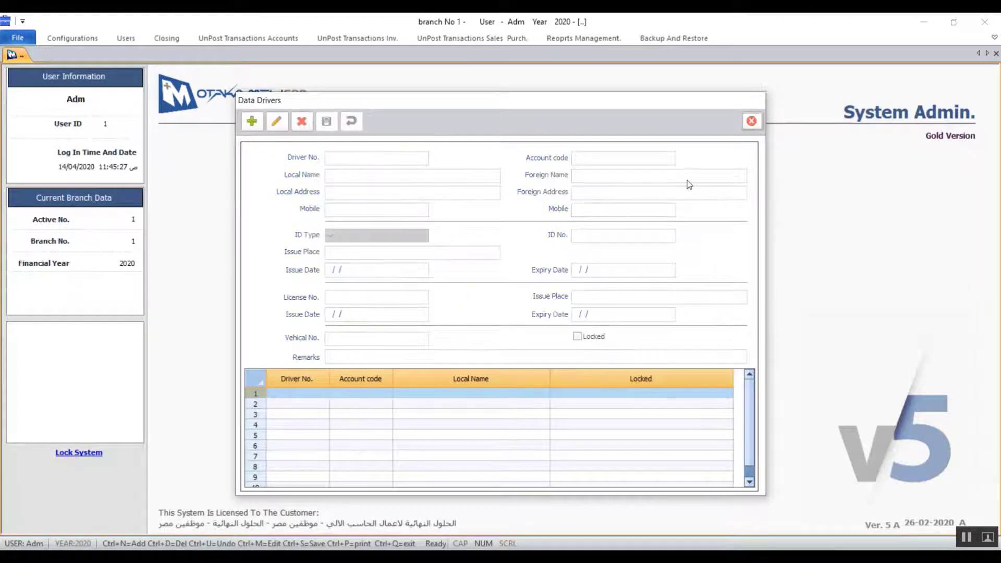
left_click(752, 121)
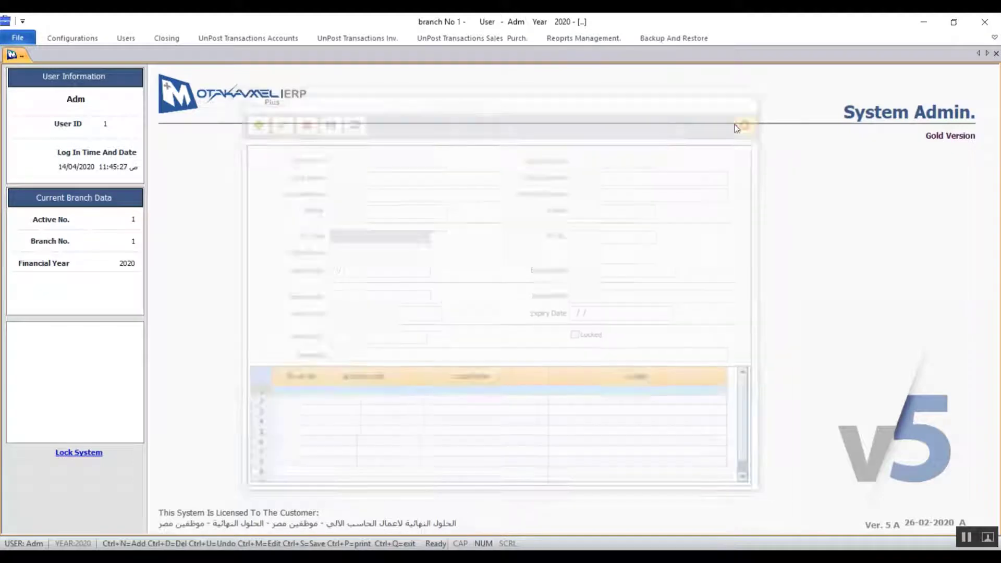
Open the Linked Systems configuration and start a new linked system record
left_click(73, 38)
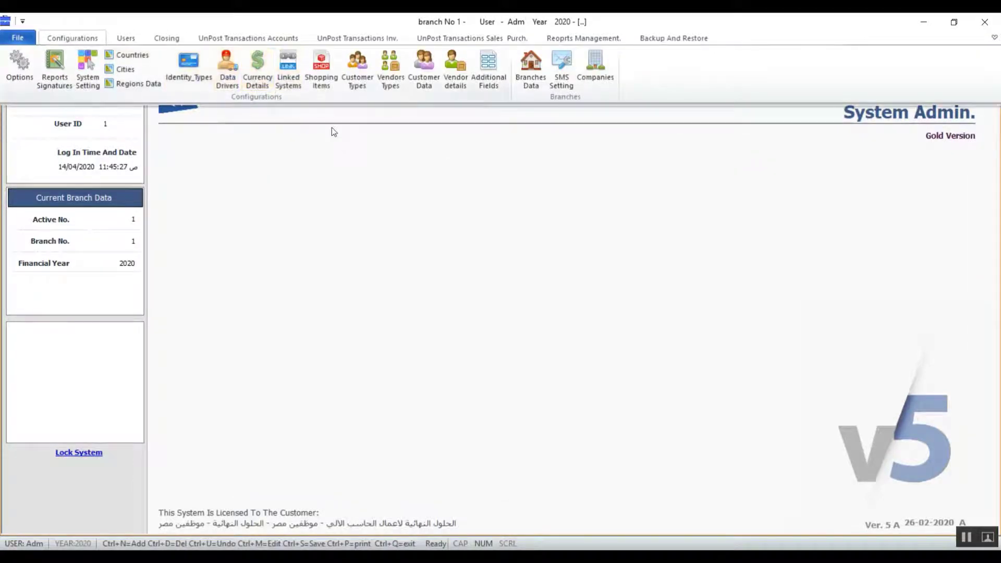
left_click(295, 82)
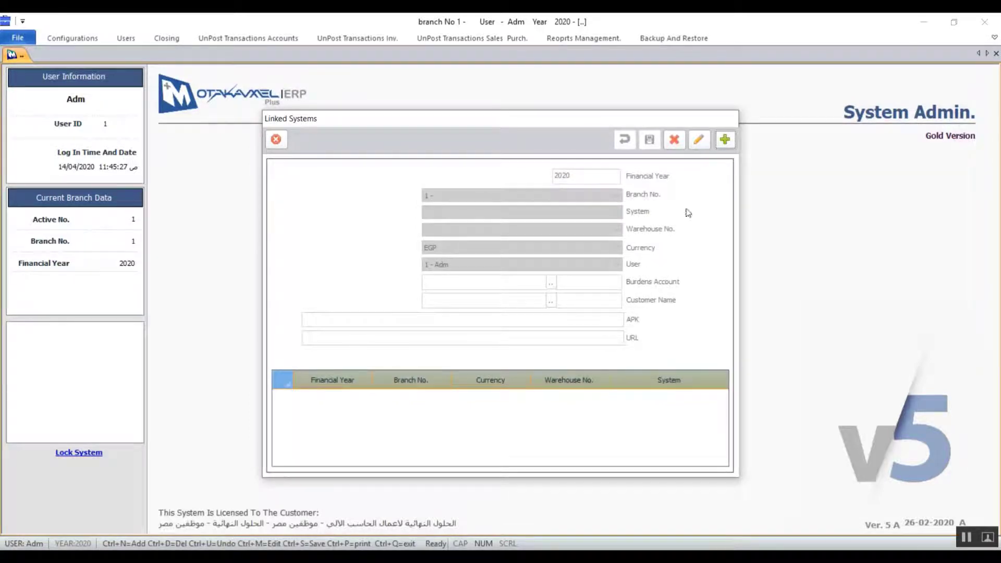
left_click(725, 139)
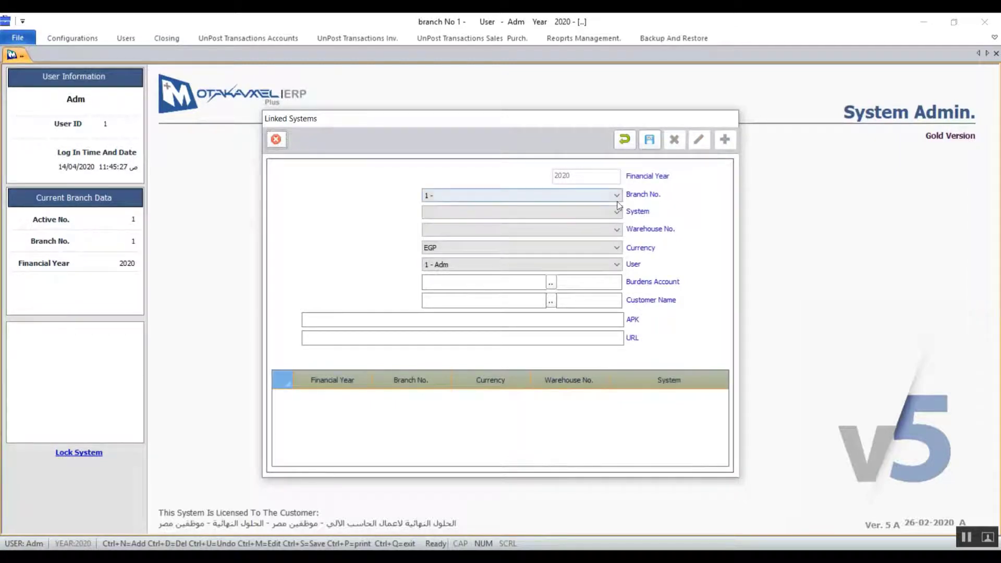
Examine the branch, warehouse, currency and user choices for the new linked system record
left_click(617, 196)
left_click(619, 205)
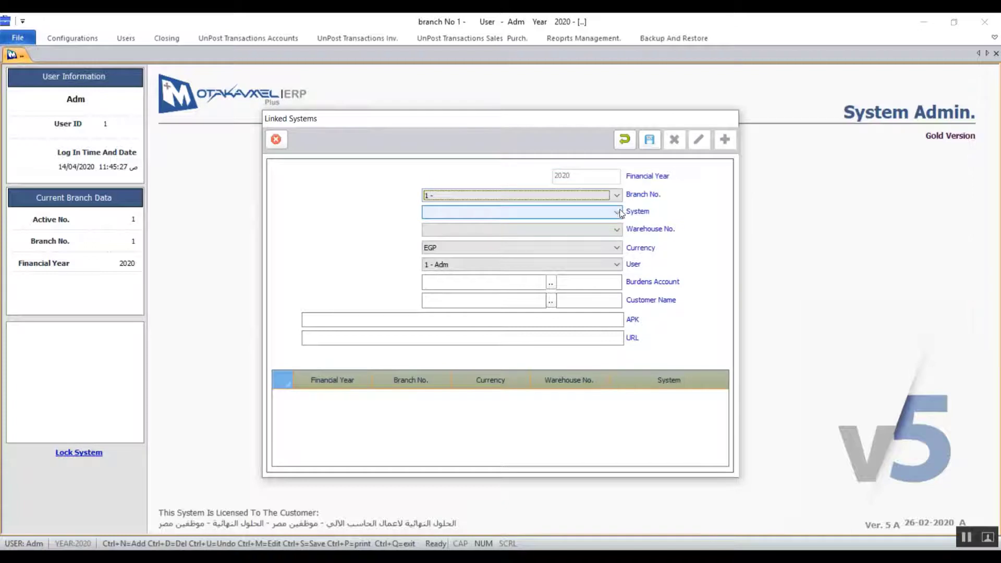
left_click(617, 230)
left_click(617, 248)
left_click(599, 258)
left_click(617, 269)
left_click(617, 271)
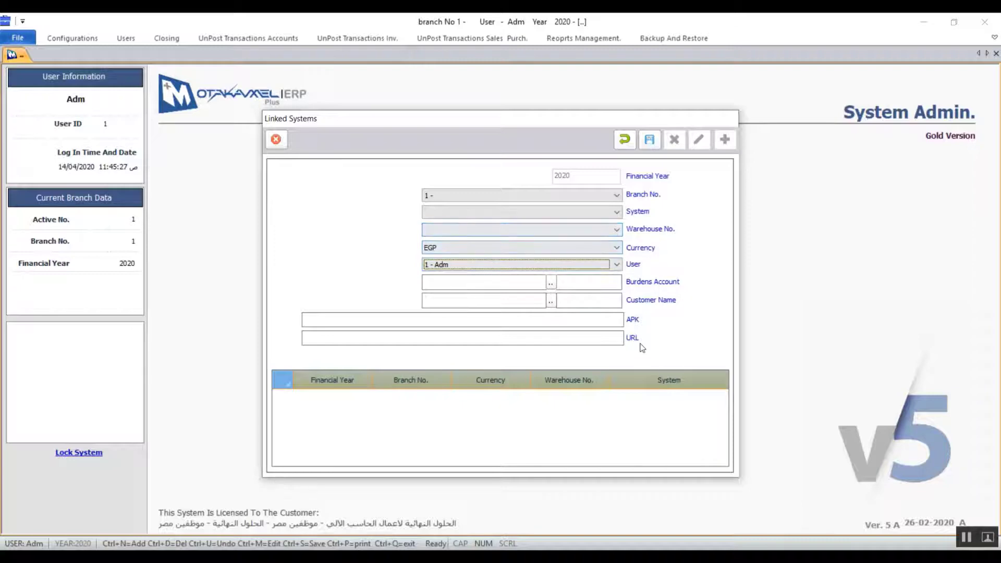
View the account lookup for the linked system's Burdens Account and close it without selecting an account
left_click(599, 280)
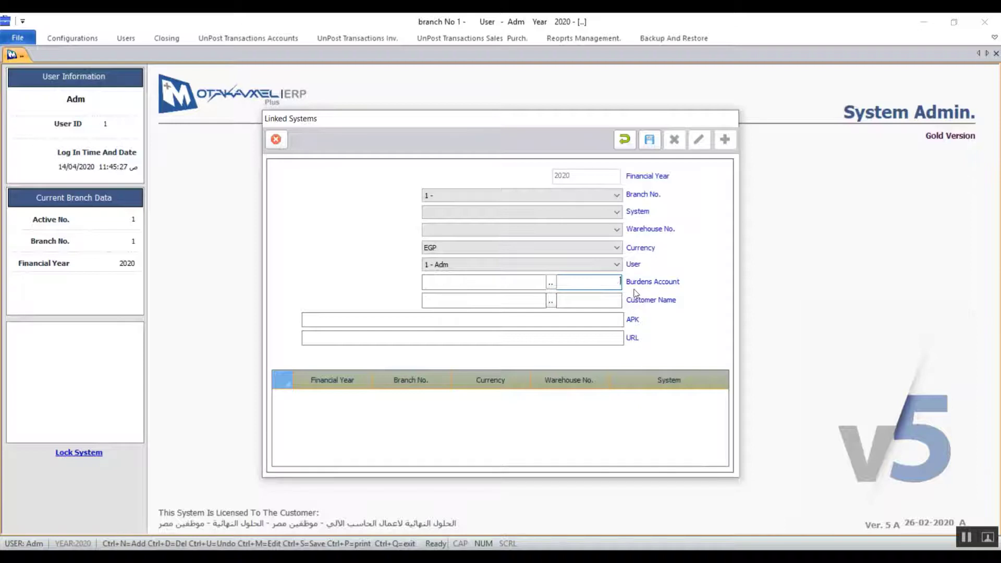
left_click(552, 282)
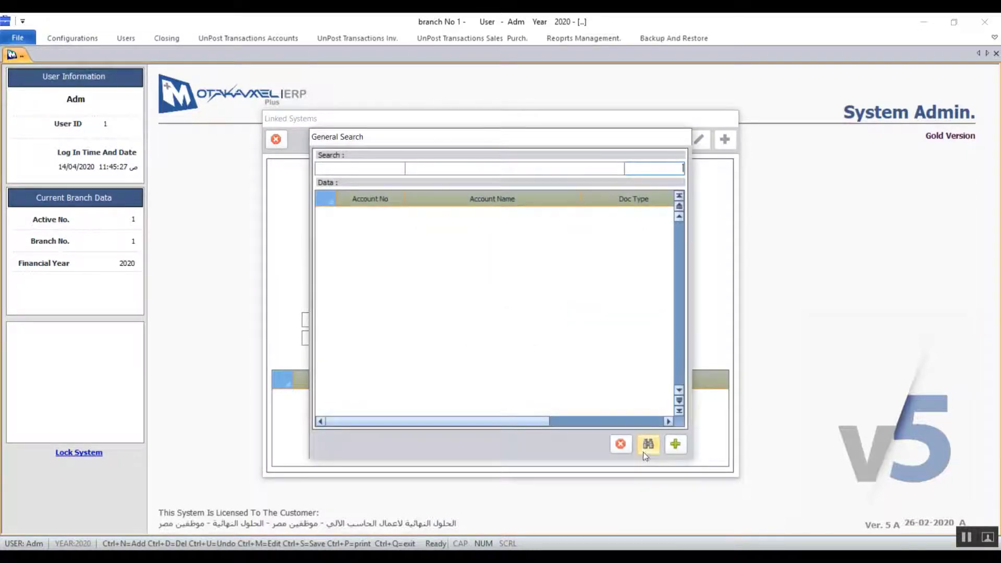
left_click(620, 444)
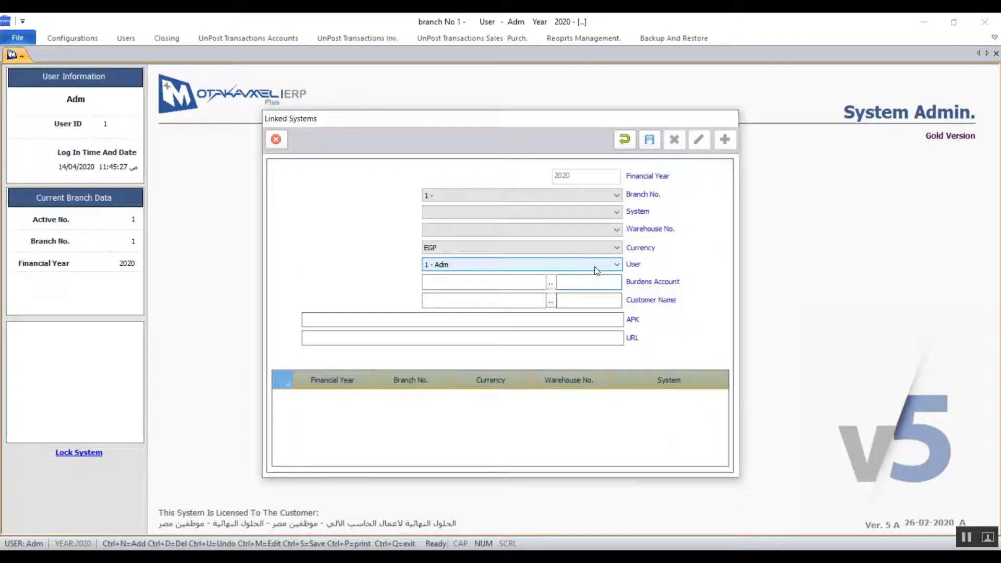
key("F2")
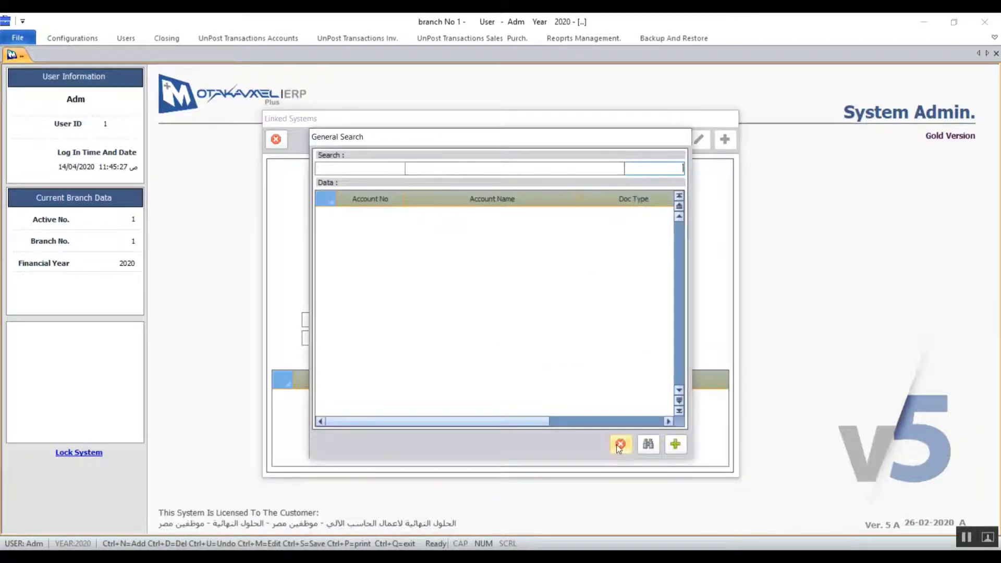
left_click(620, 445)
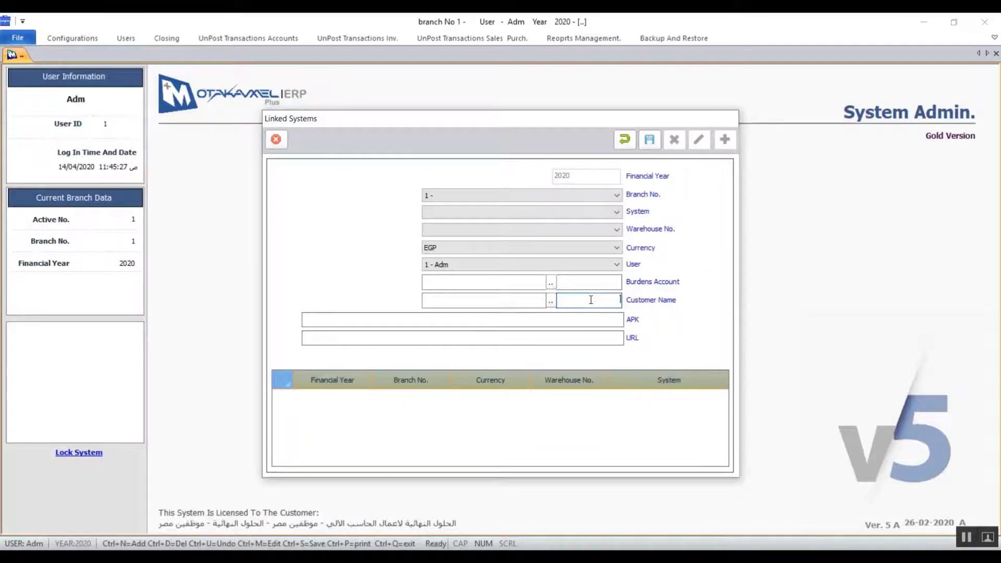
View the customer lookup for the linked system's Customer Name and close it without selecting a customer
key("F2")
left_click(621, 443)
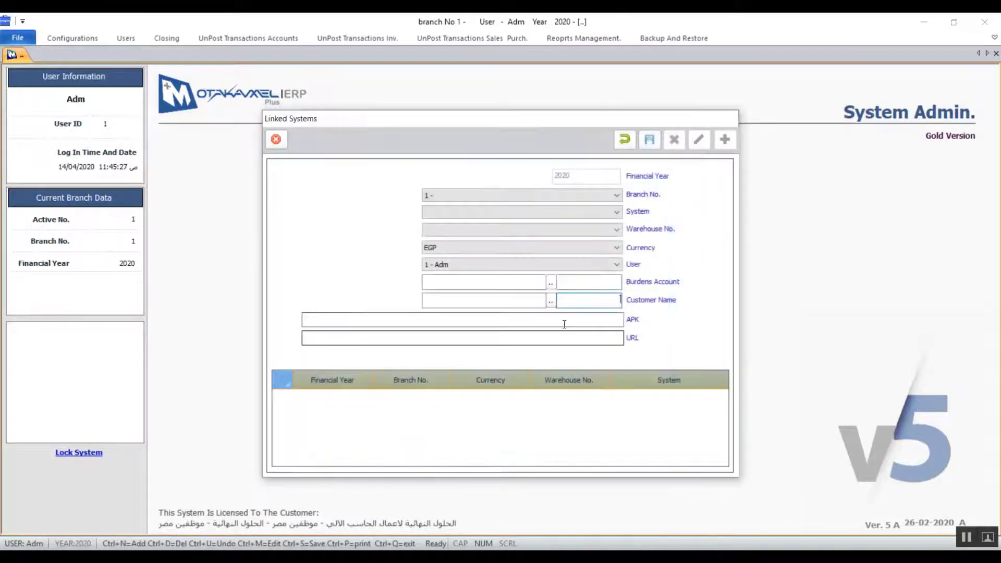
left_click(551, 301)
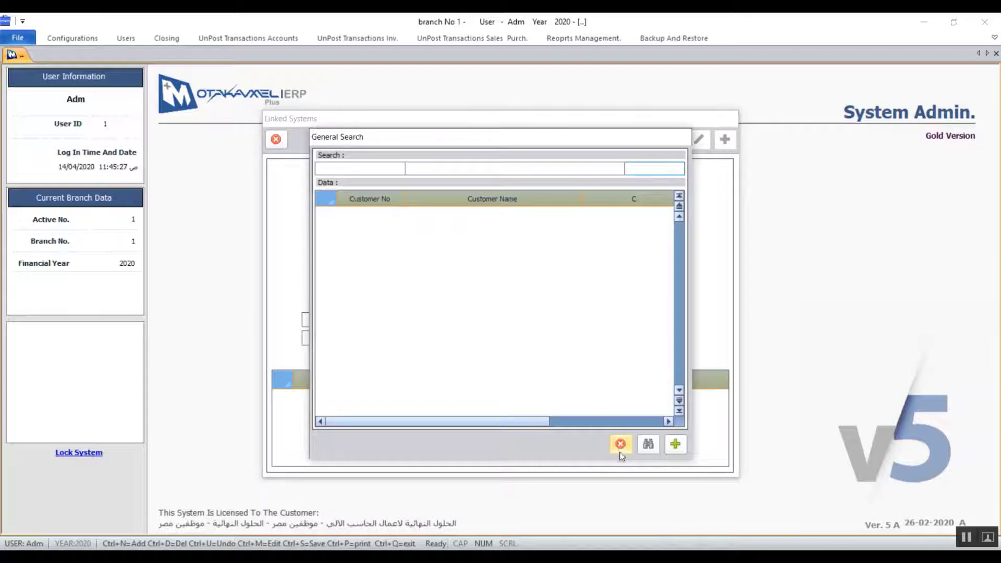
left_click(620, 448)
Go through the APK and URL fields of the linked system record without entering values
left_click(608, 339)
left_click(608, 318)
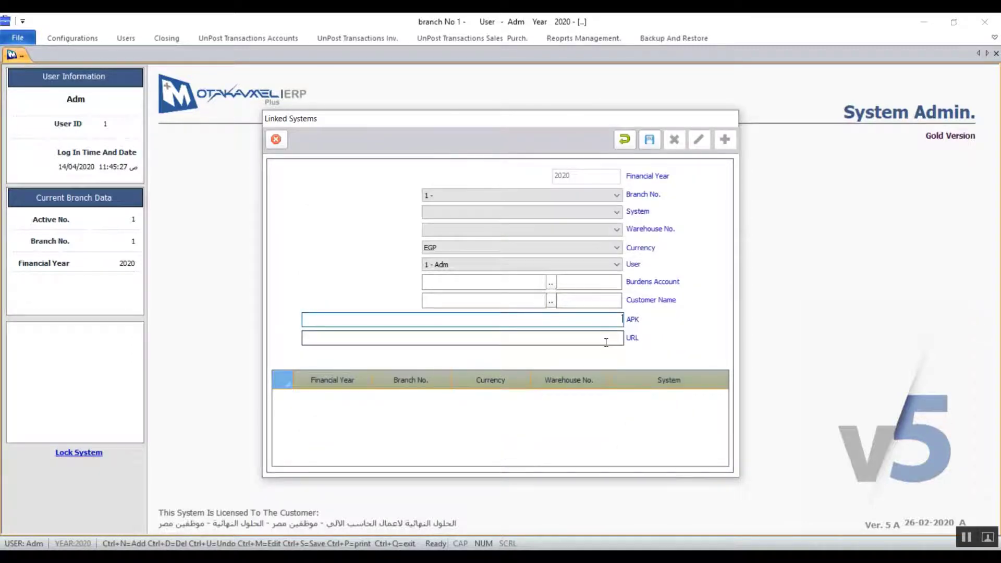
left_click(603, 339)
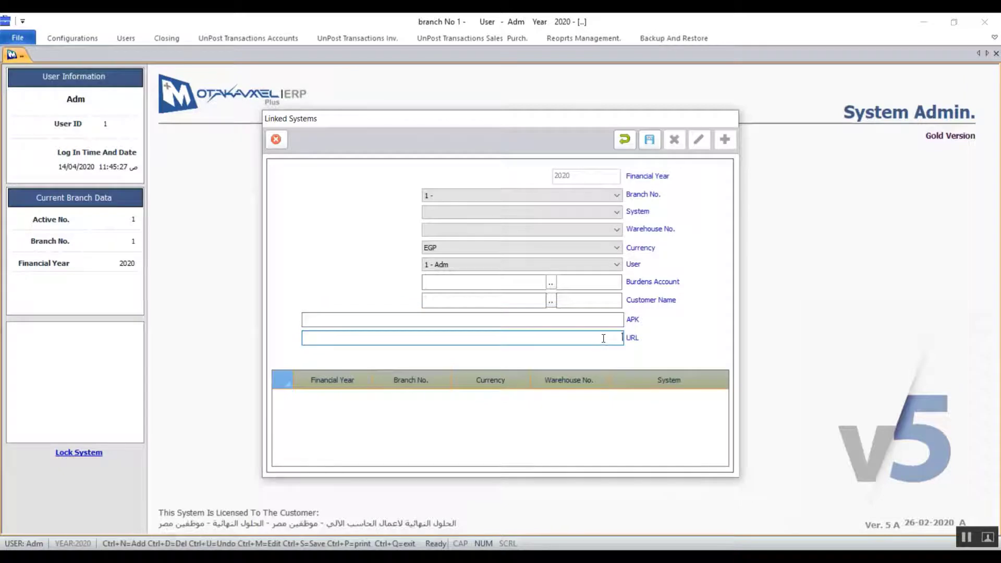
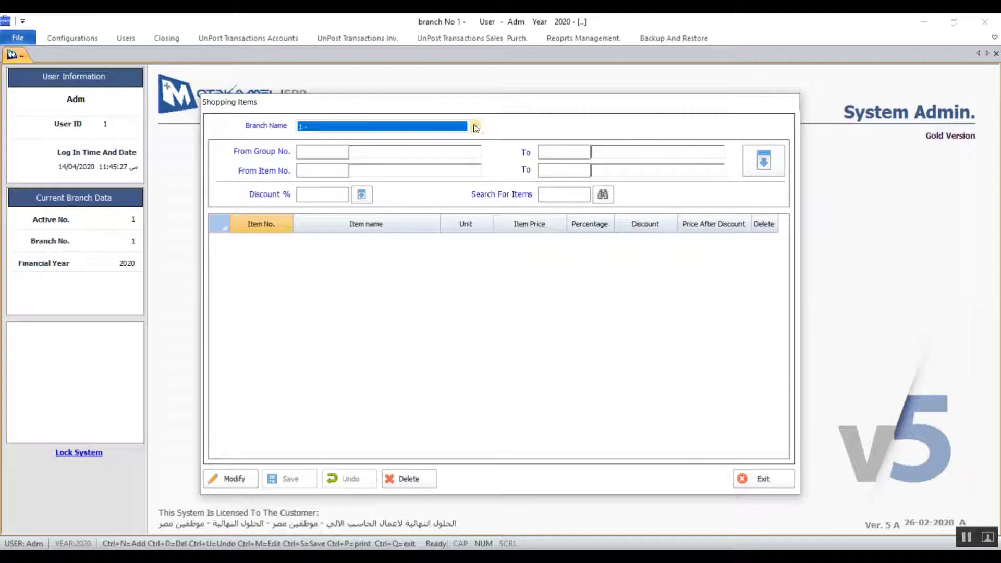
Examine the Branch Name choices in the Shopping Items form, keeping branch 1
left_click(473, 126)
left_click(468, 124)
left_click(474, 130)
left_click(471, 130)
Start modifying the shopping items and view the group lookups for both ends of the group number range
left_click(229, 483)
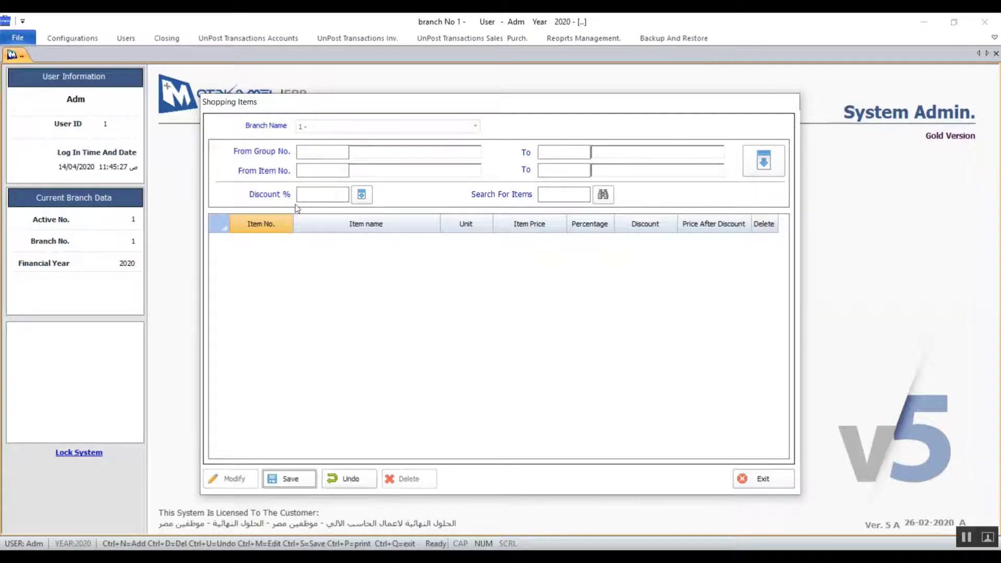
left_click(323, 154)
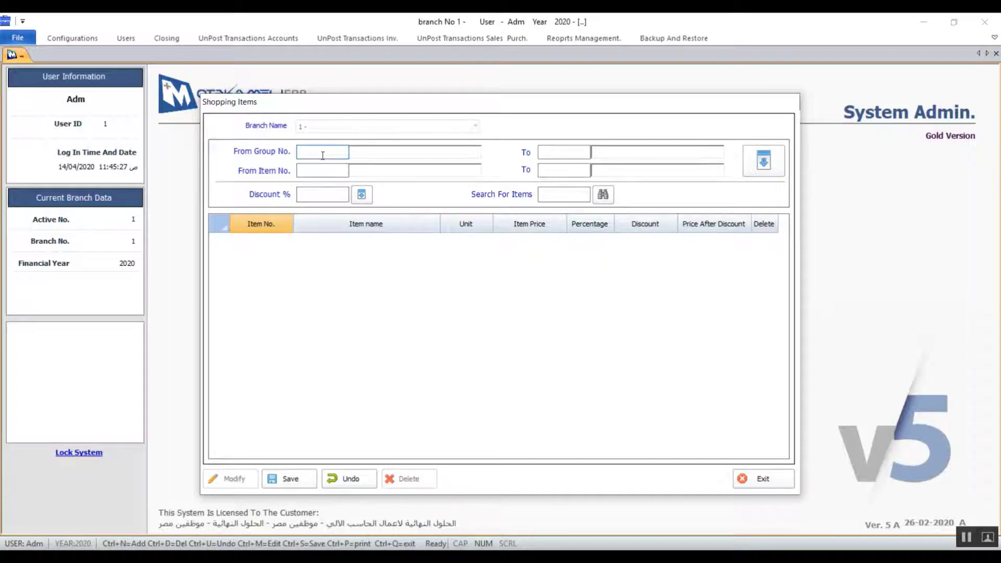
key("F2")
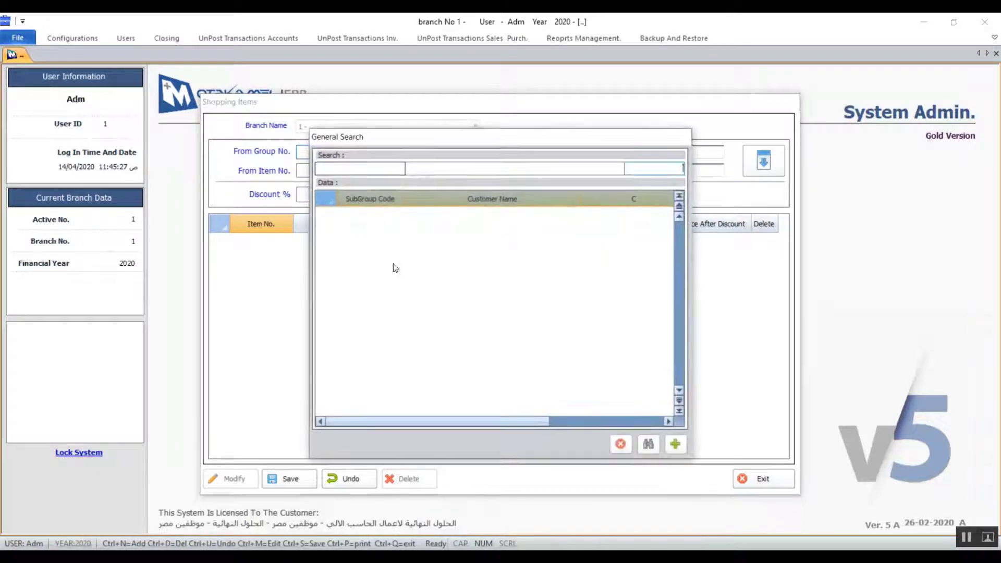
left_click(621, 444)
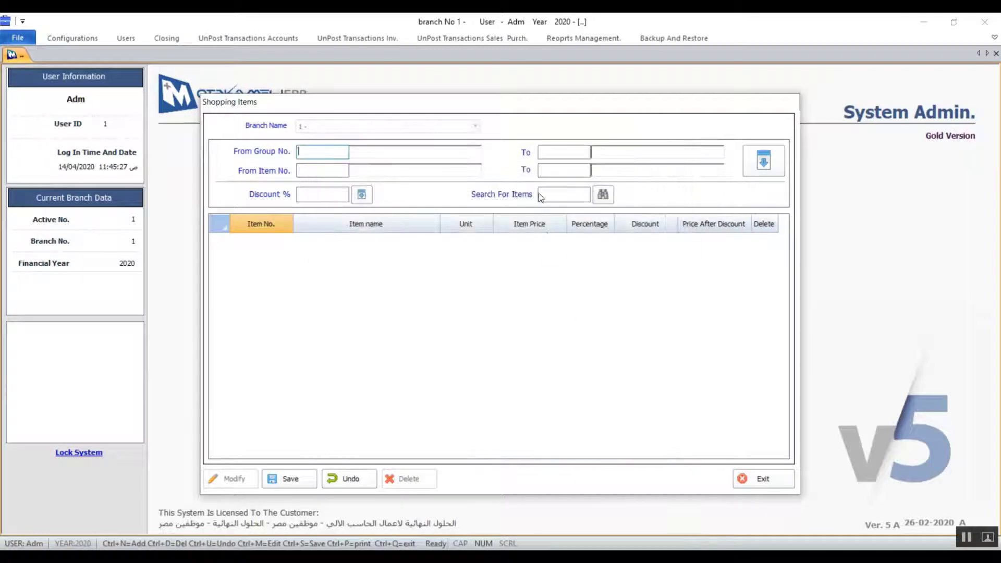
left_click(569, 152)
key("F2")
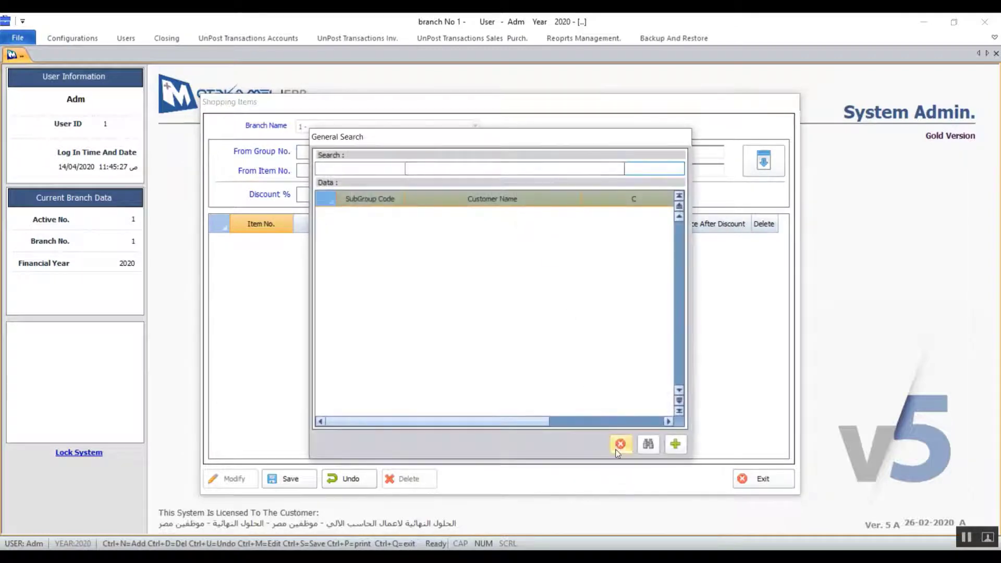
left_click(620, 444)
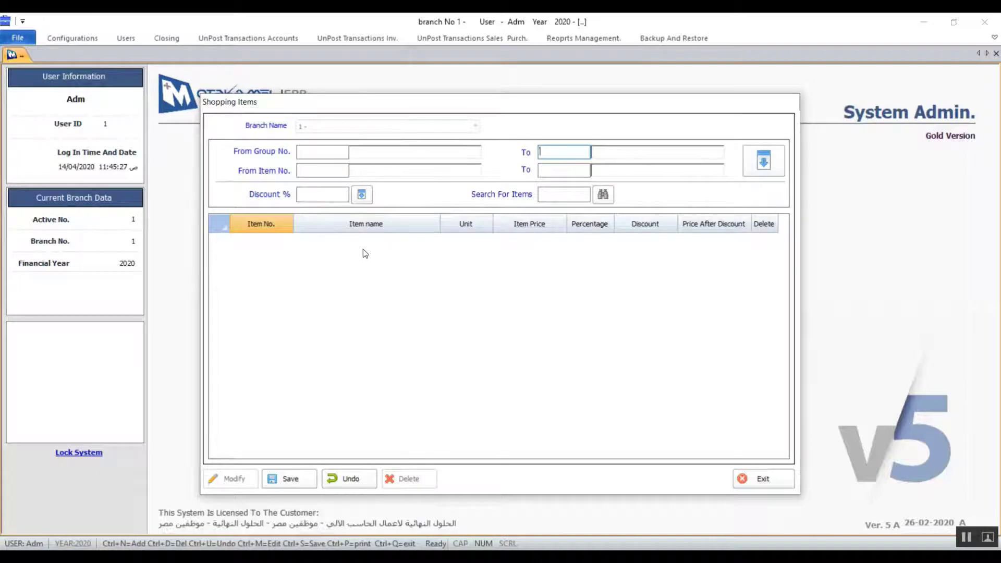
Go through the item number range fields of the shopping items and try a discount percentage of 50, clearing it again
left_click(322, 170)
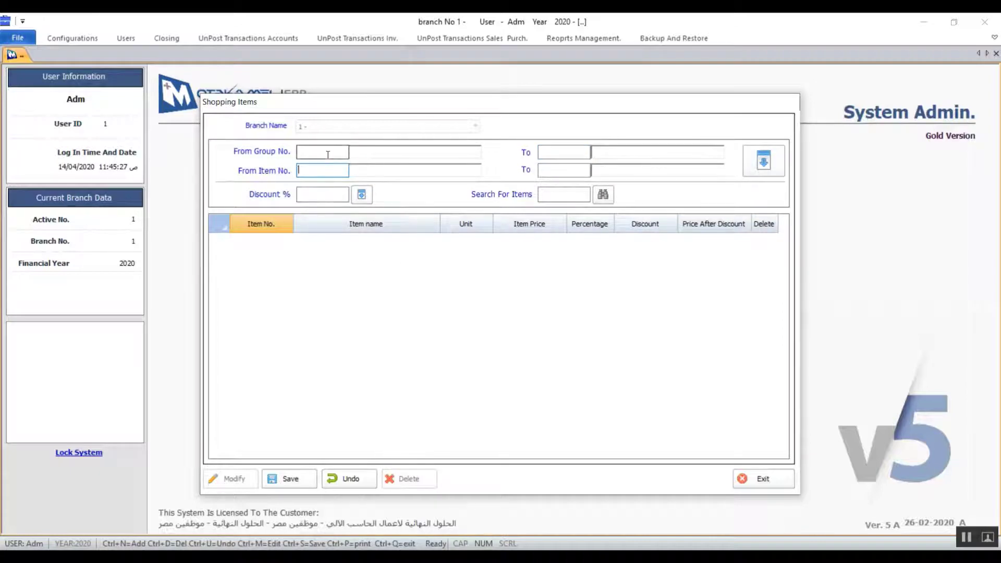
left_click(541, 171)
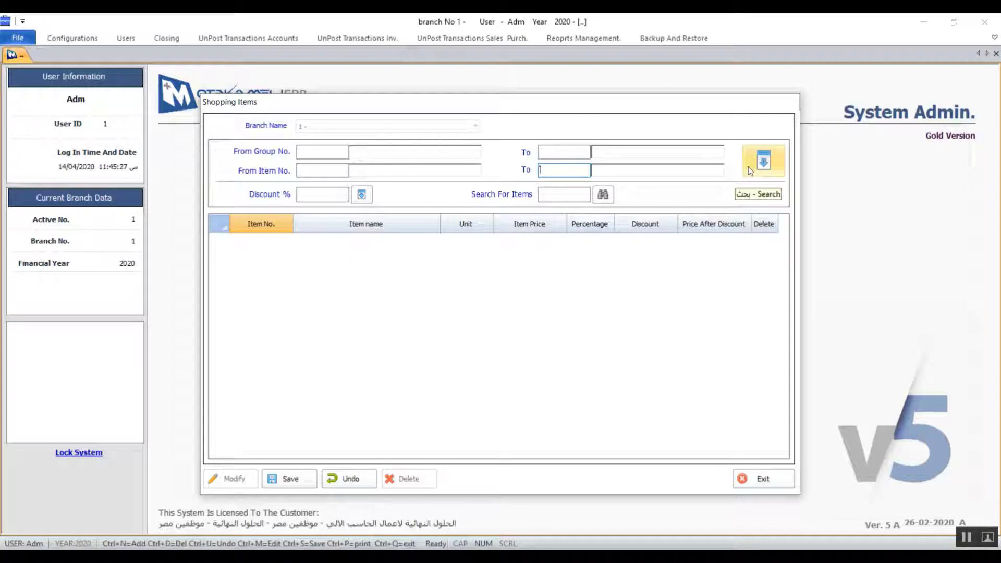
left_click(330, 193)
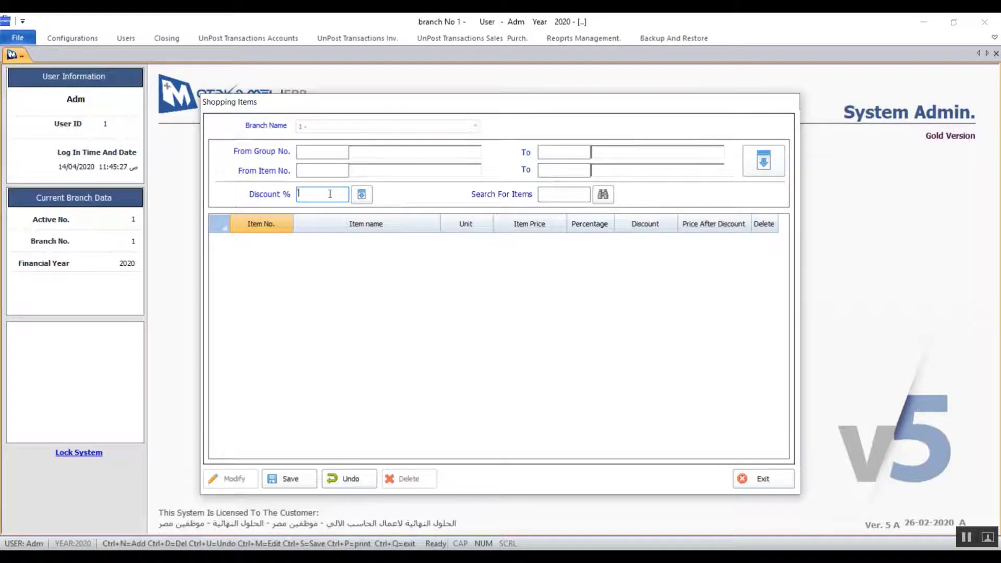
type("50")
key("BackSpace")
key("BackSpace")
View the item lookup for Search For Items, close it without selecting an item, and exit the Shopping Items form
left_click(582, 196)
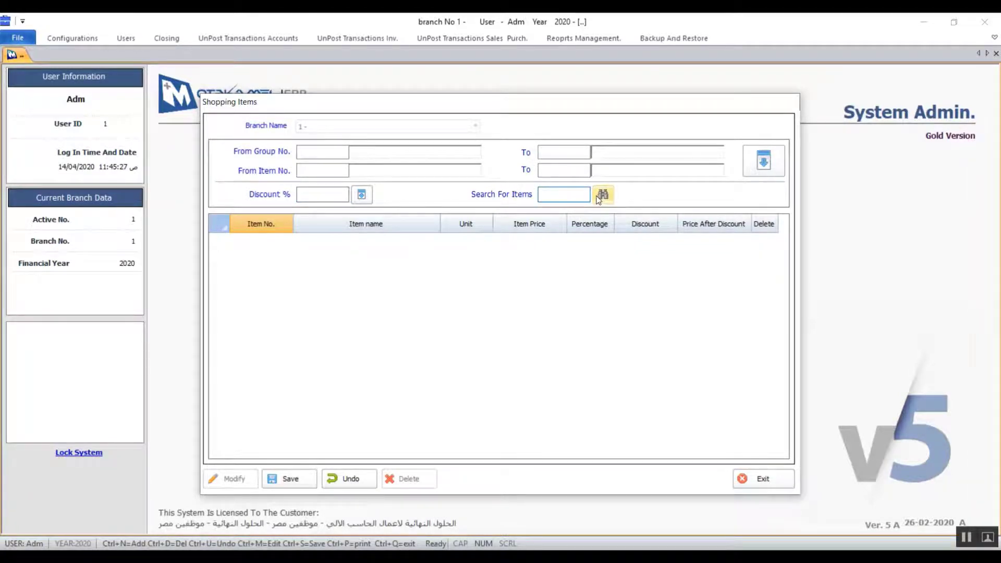
double_click(600, 163)
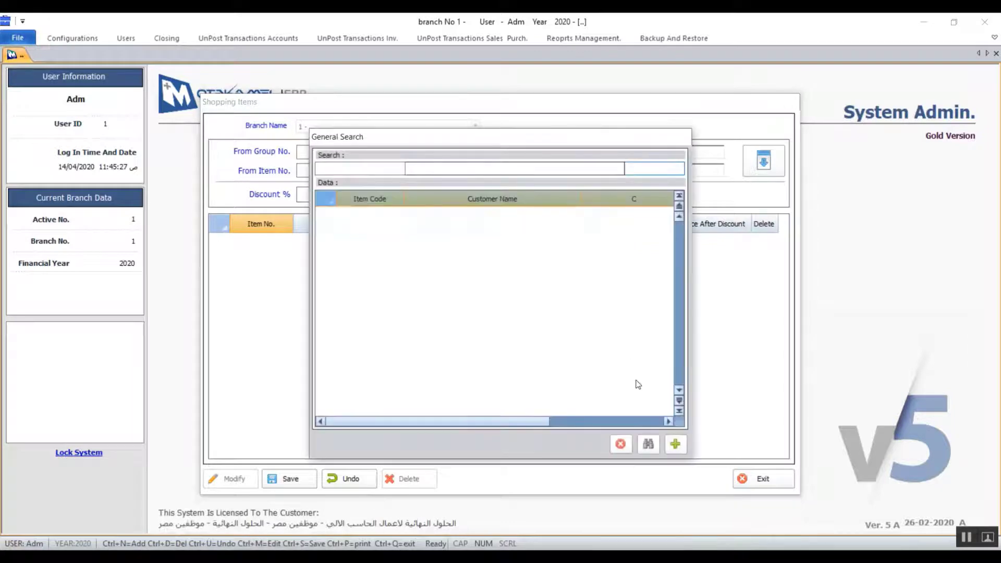
left_click(621, 444)
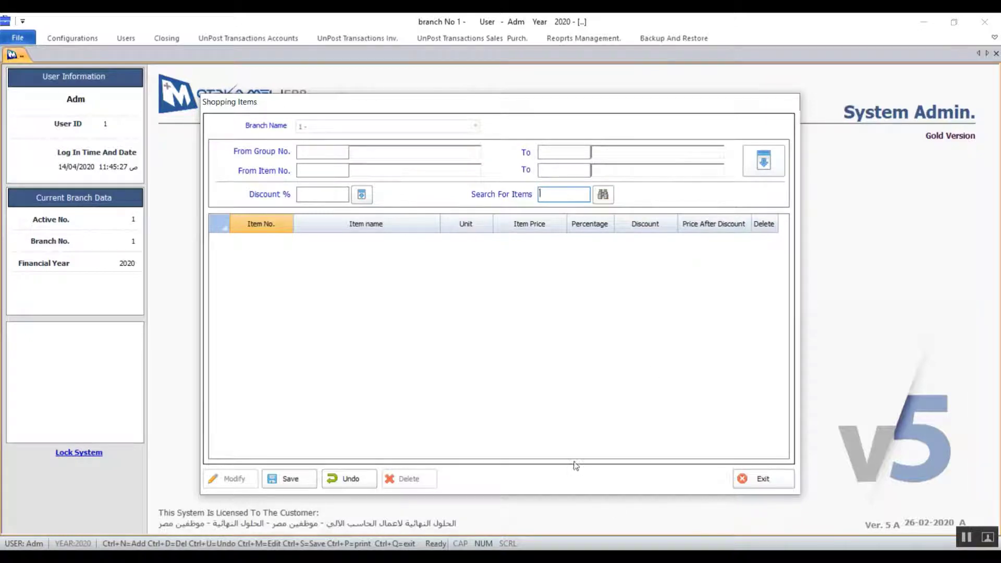
left_click(783, 481)
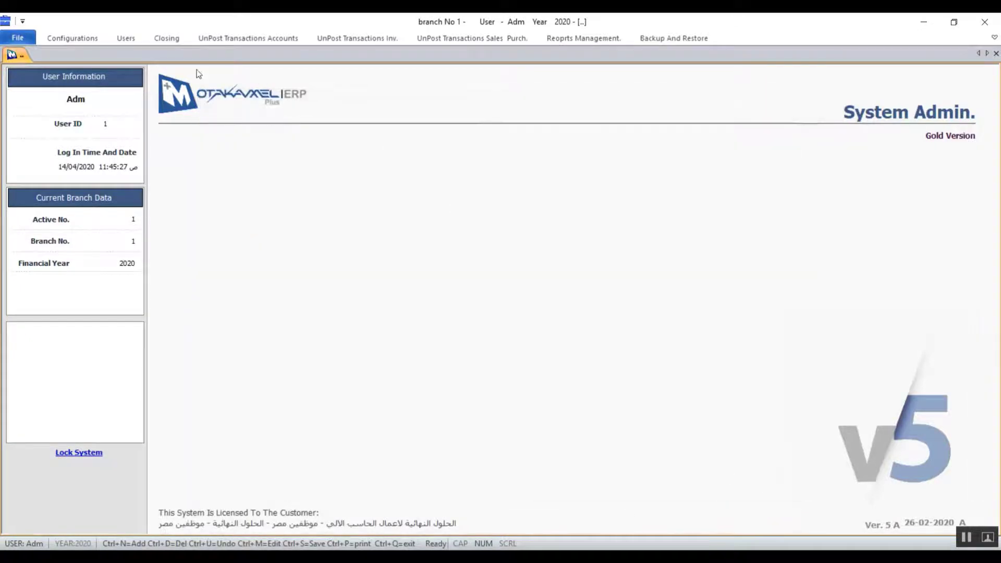
Add and save a customer type named local in the Customer Types form, and close the form
left_click(92, 40)
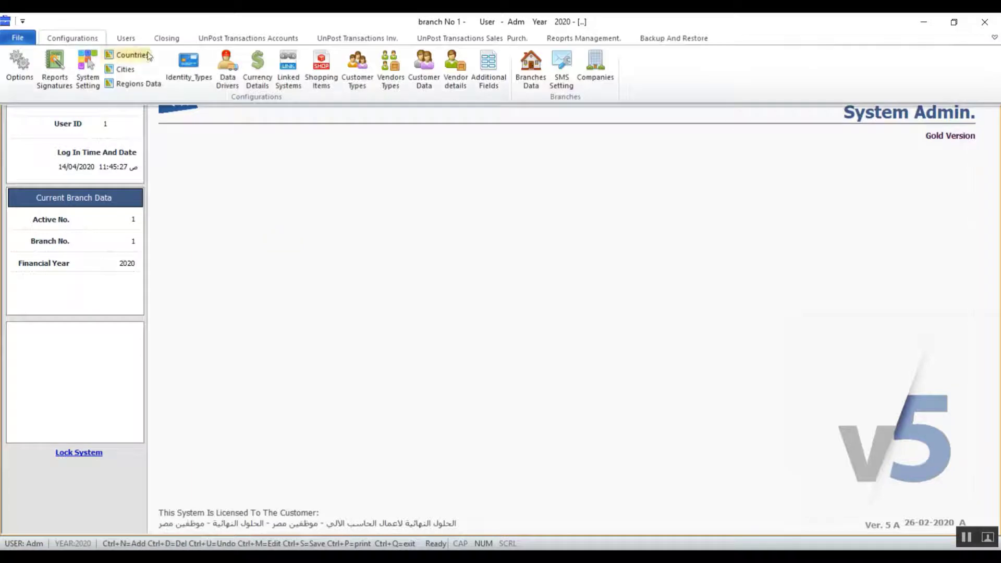
left_click(349, 74)
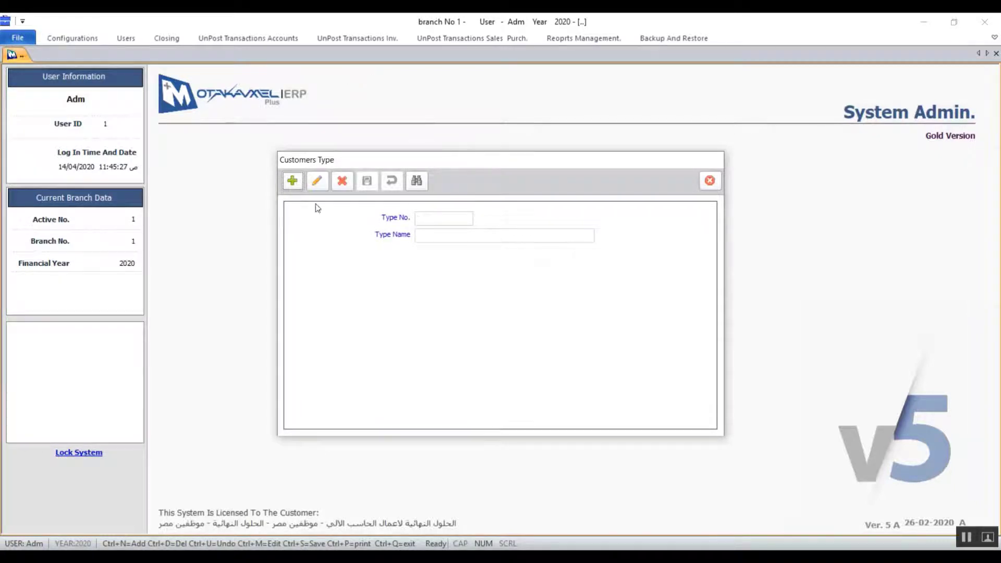
left_click(299, 181)
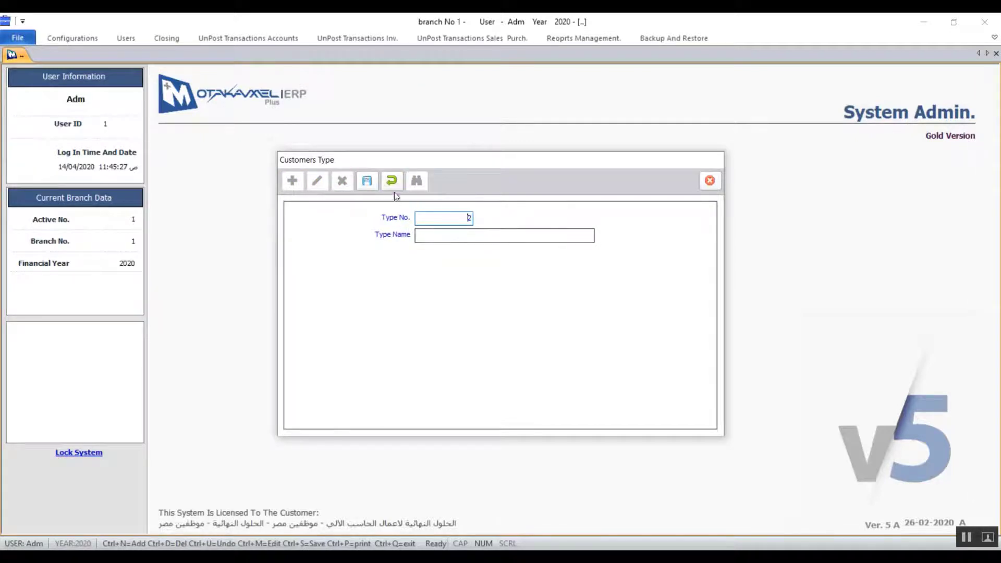
left_click(439, 239)
type("local")
left_click(369, 184)
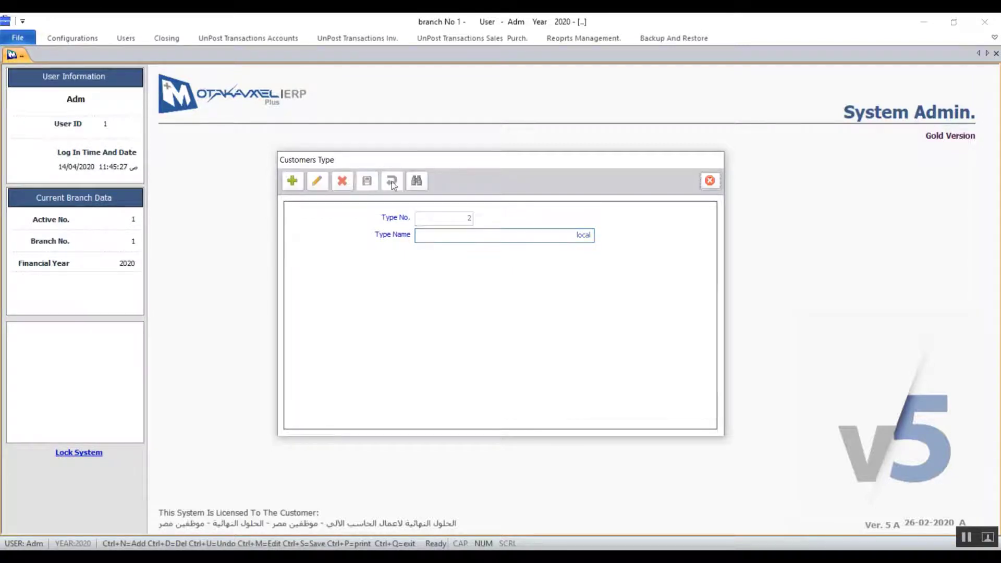
left_click(710, 180)
Start a new vendor type in the Vendors Types form with the name local
left_click(86, 39)
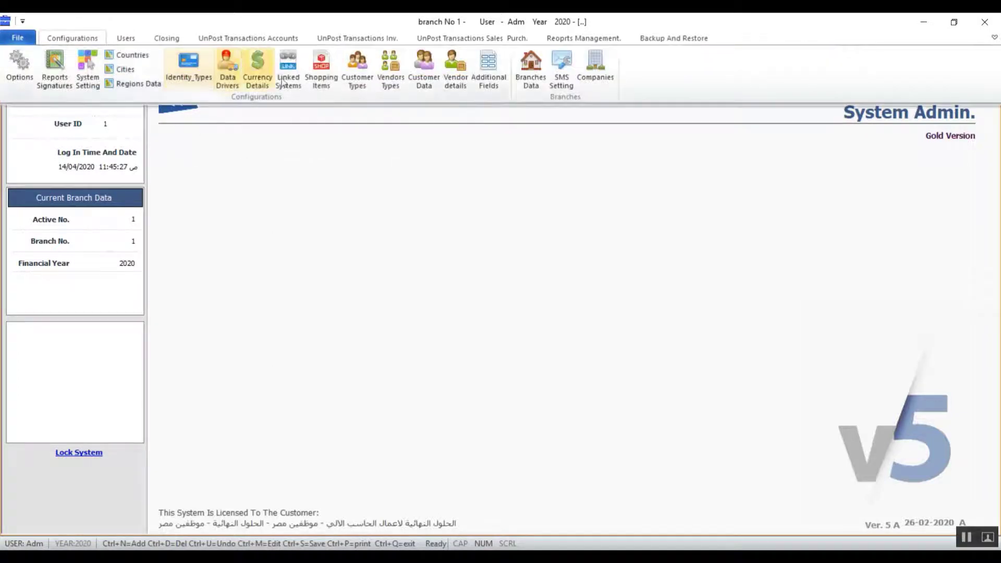
left_click(395, 85)
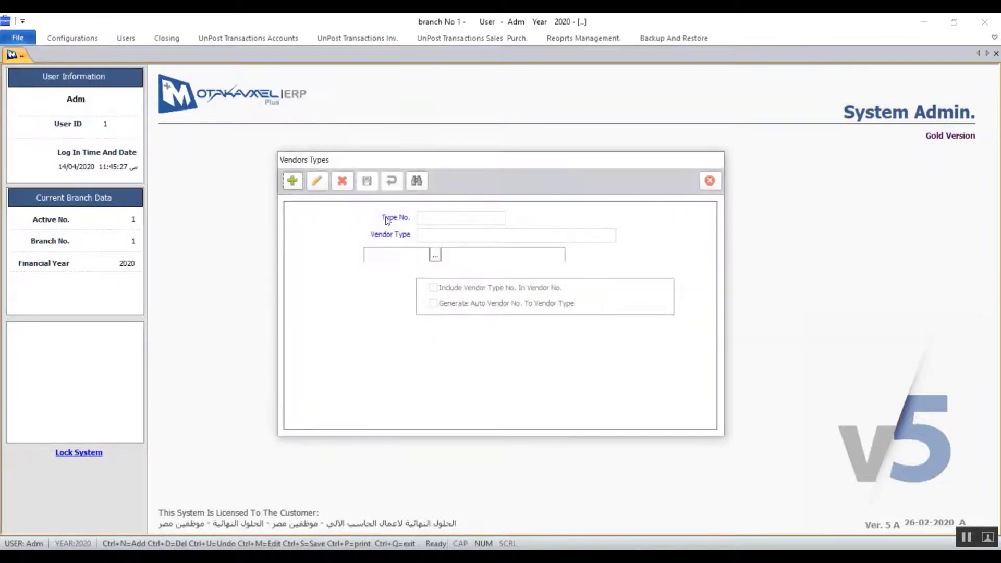
left_click(292, 181)
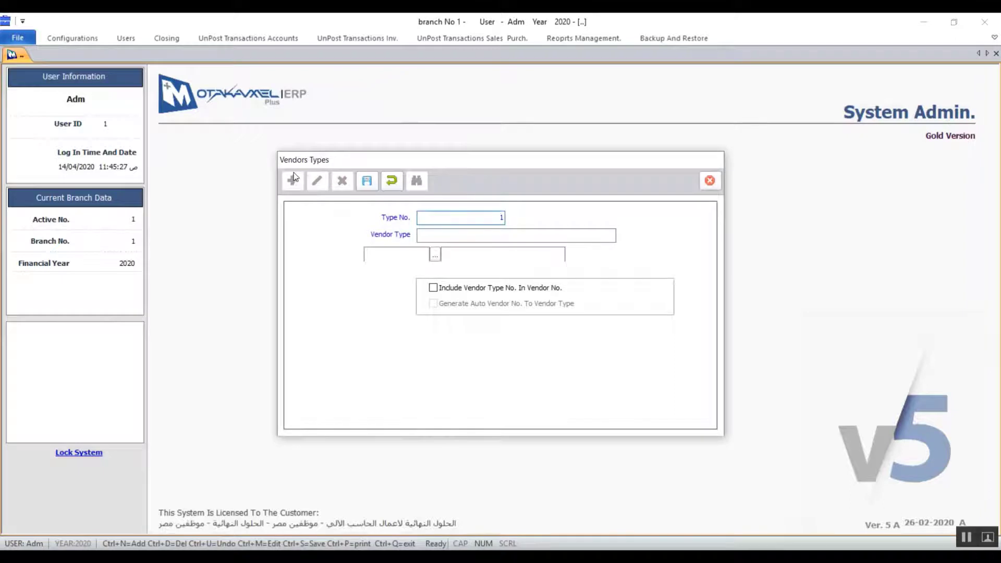
left_click(474, 236)
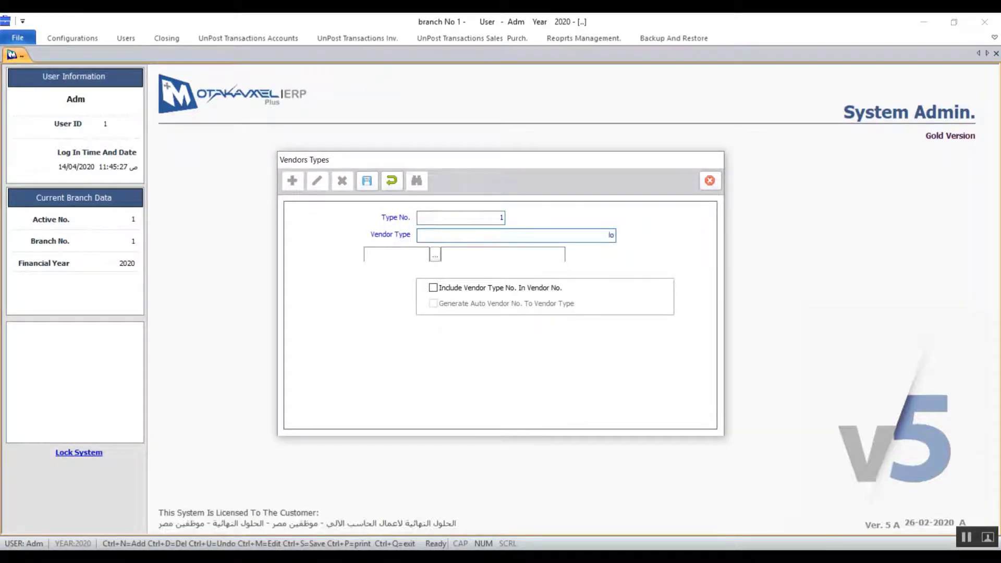
type("local")
View the account lookup for the vendor type and close it without selecting an account
left_click(391, 251)
left_click(435, 255)
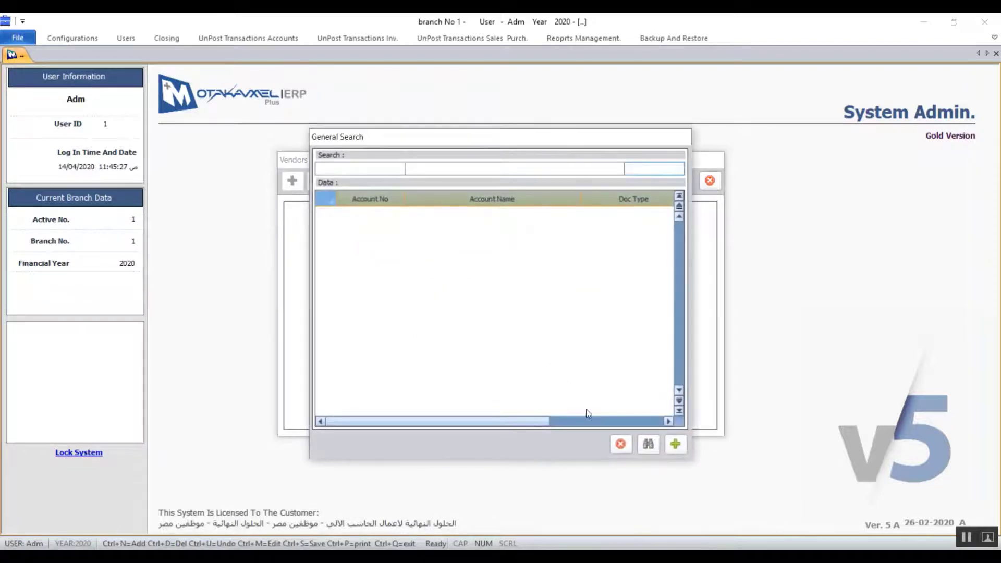
left_click(621, 445)
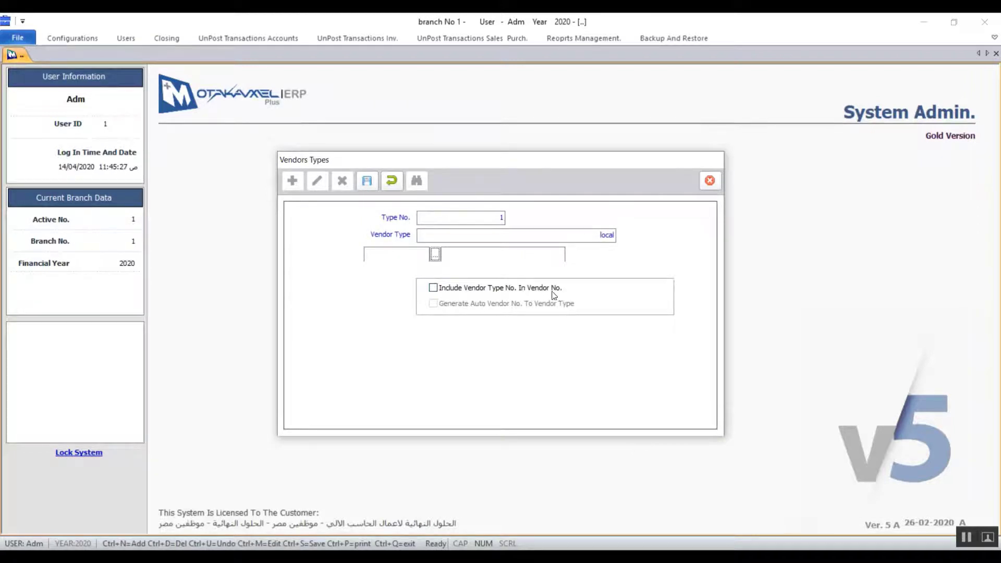
Try switching the Include Vendor Type No. In Vendor No. option on and off for the vendor type
left_click(436, 286)
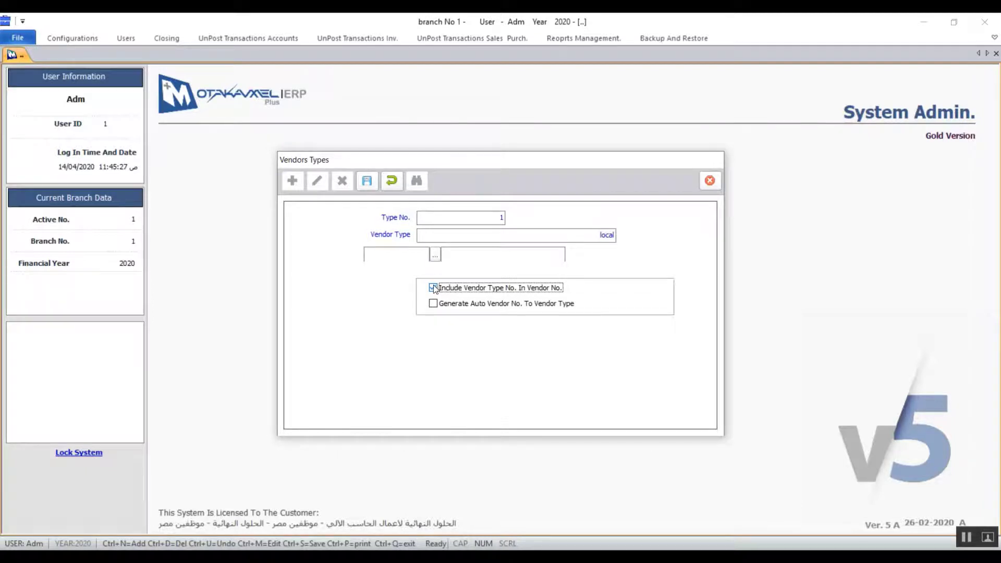
left_click(434, 288)
left_click(434, 288)
left_click(434, 288)
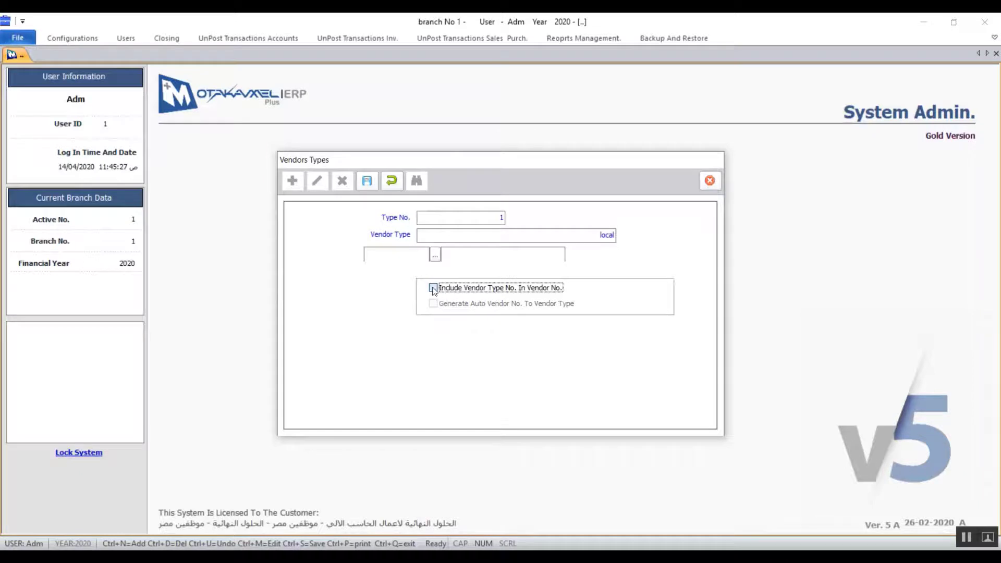
left_click(433, 288)
Try the Generate Auto Vendor No. To Vendor Type option with its serial settings, and clear both vendor numbering options
left_click(433, 305)
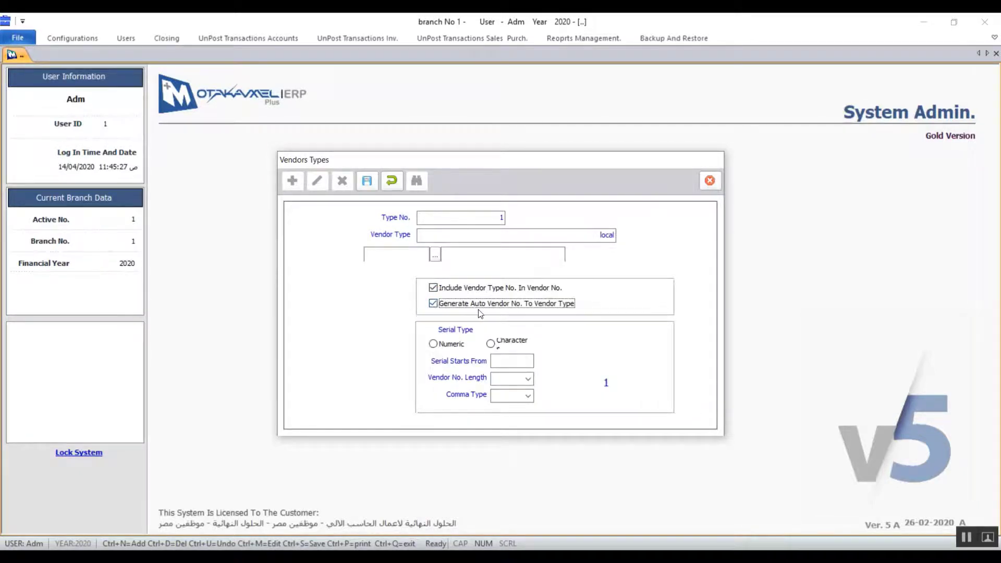
left_click(433, 304)
left_click(500, 362)
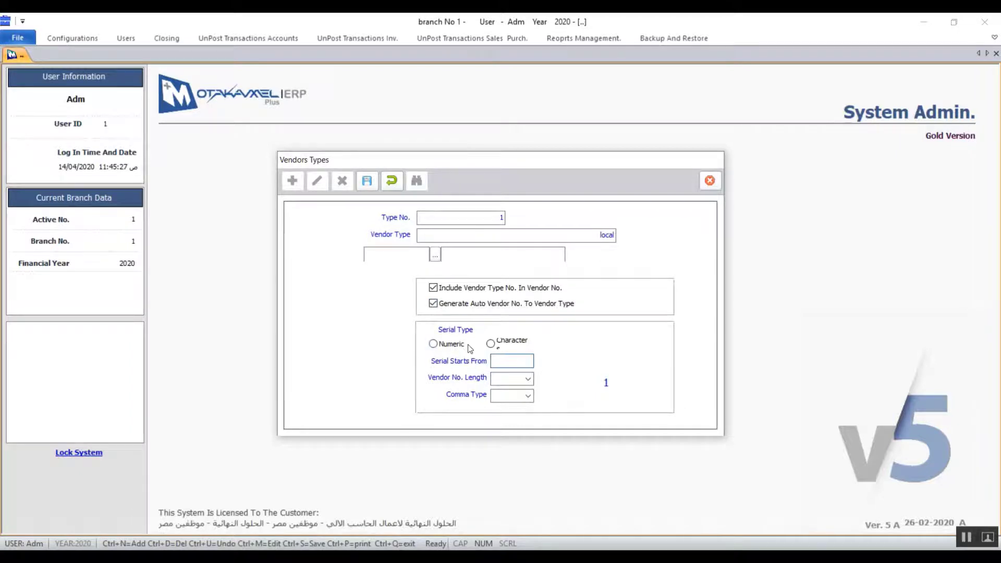
left_click(432, 304)
left_click(432, 305)
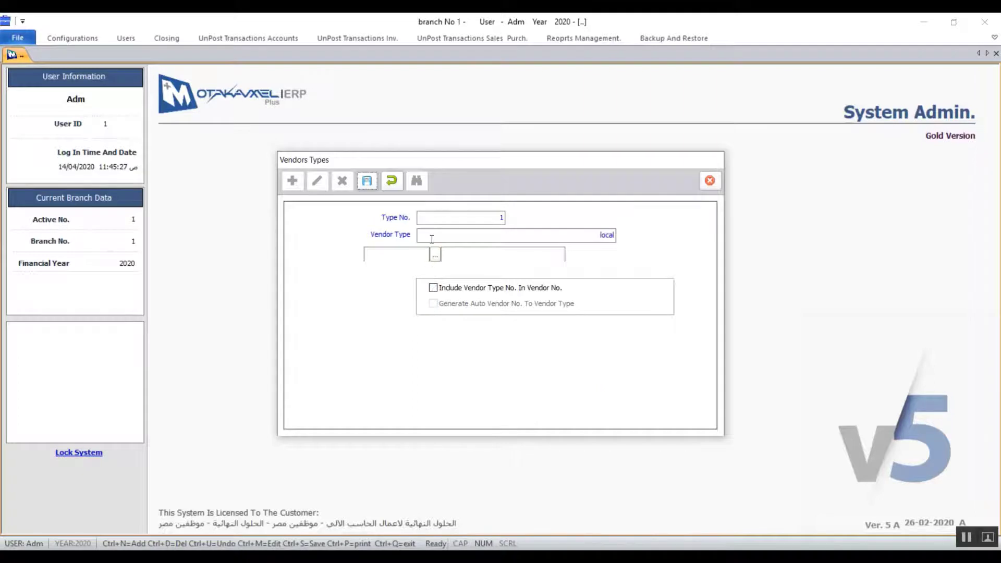
left_click(432, 288)
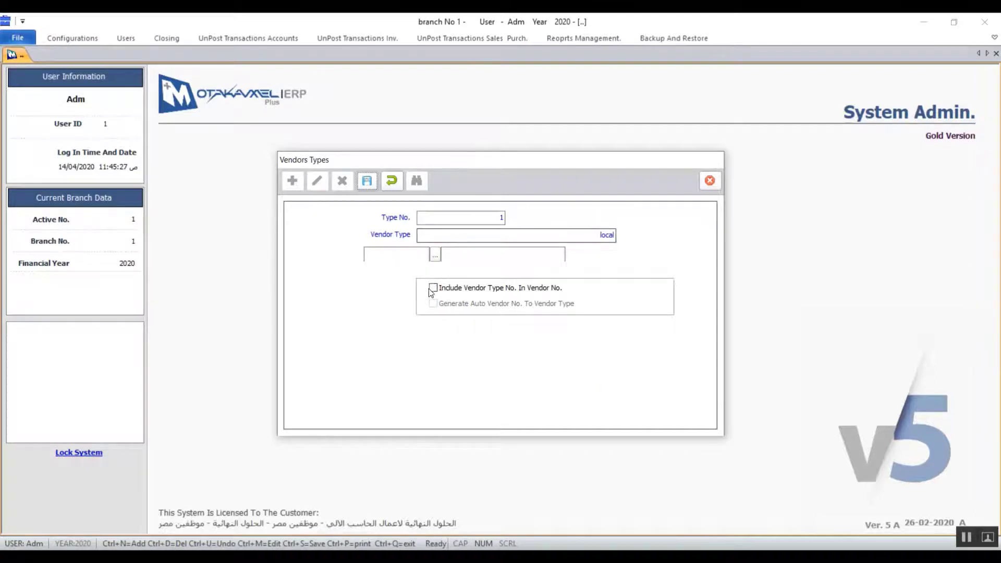
Discard the unsaved vendor type and close the Vendors Types form
left_click(391, 181)
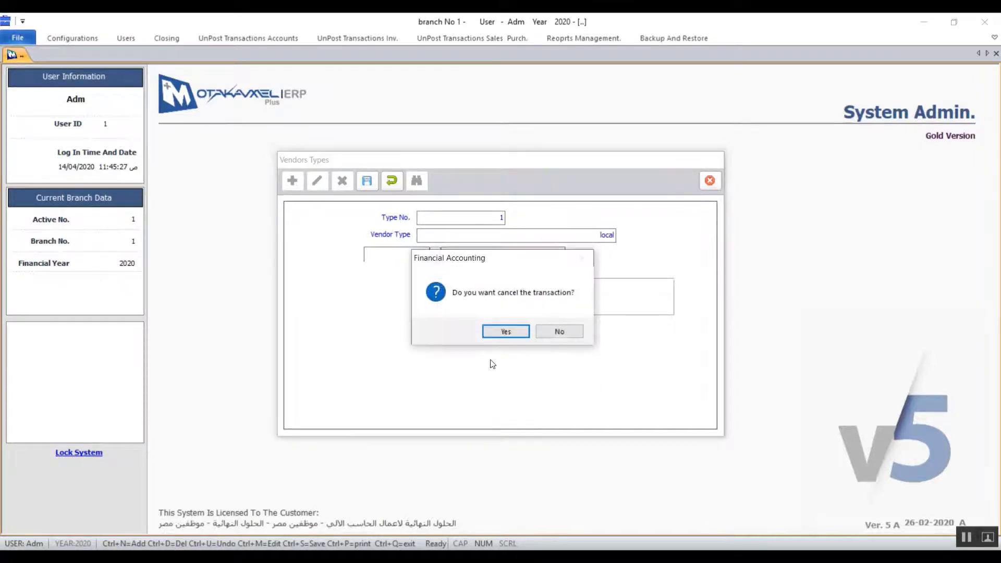
left_click(525, 331)
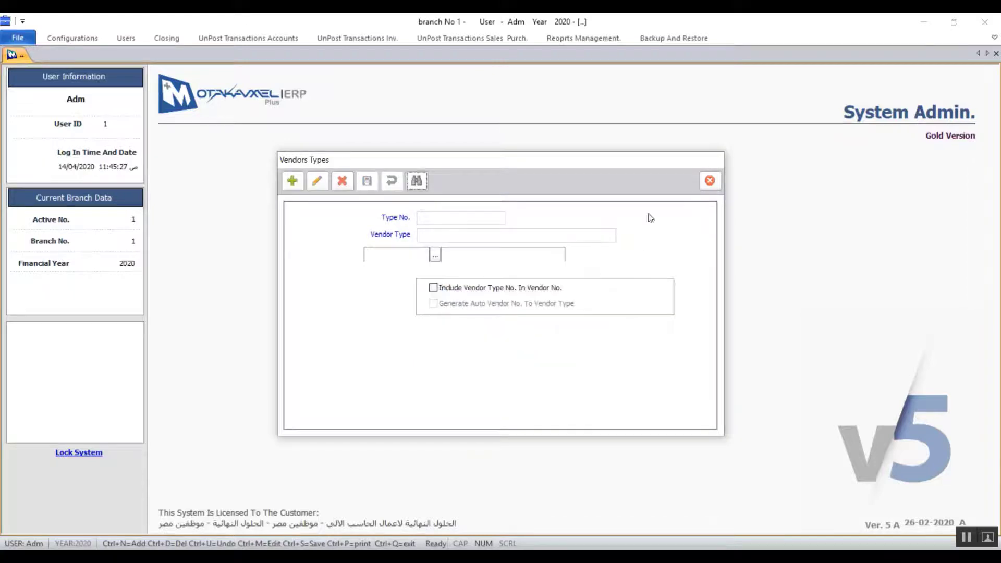
left_click(715, 188)
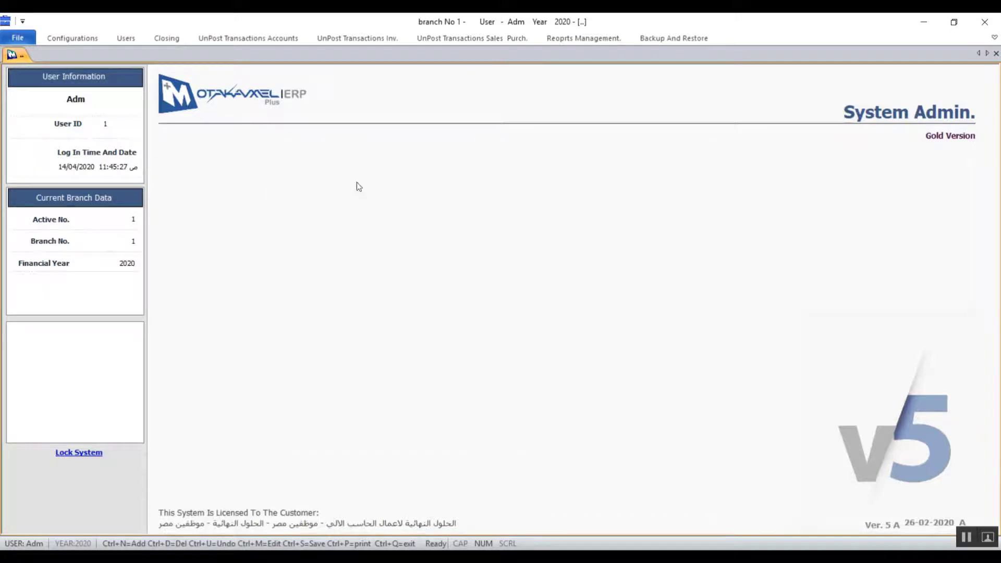
Open the Customers Data form, view its From Excel section, and start a new customer record
left_click(78, 36)
left_click(417, 66)
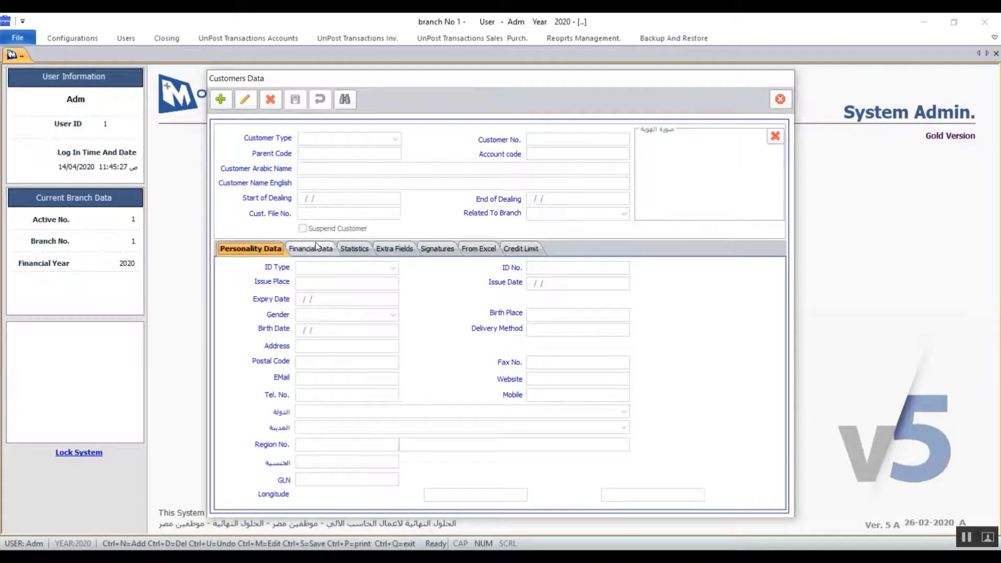
left_click(489, 249)
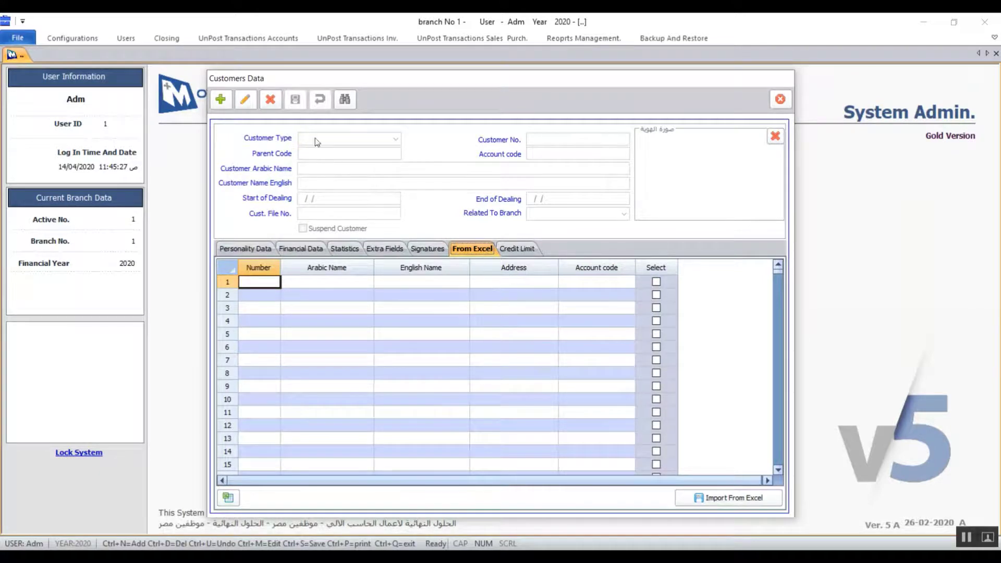
left_click(221, 99)
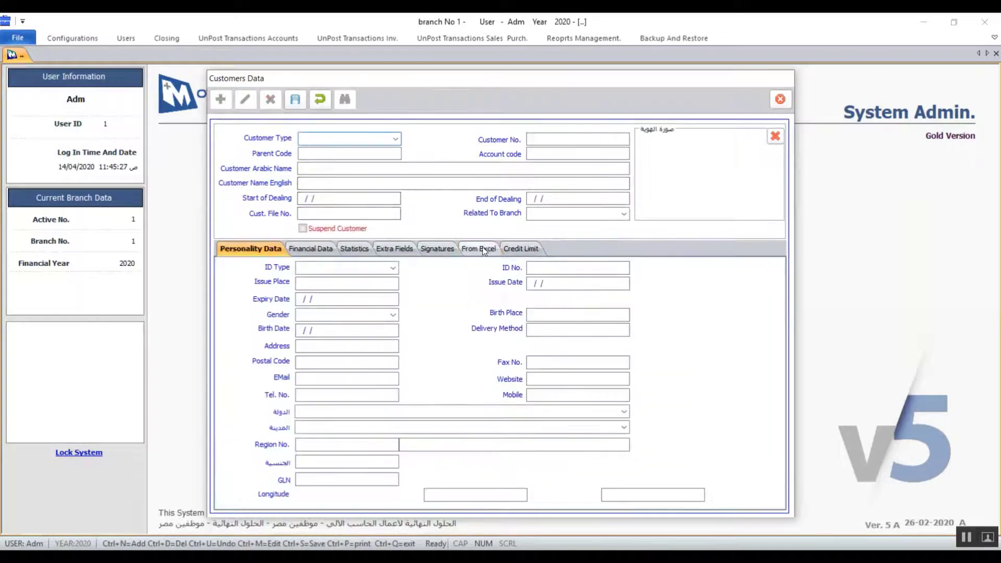
View the Excel file selection for importing customers and cancel it without choosing a file
left_click(484, 249)
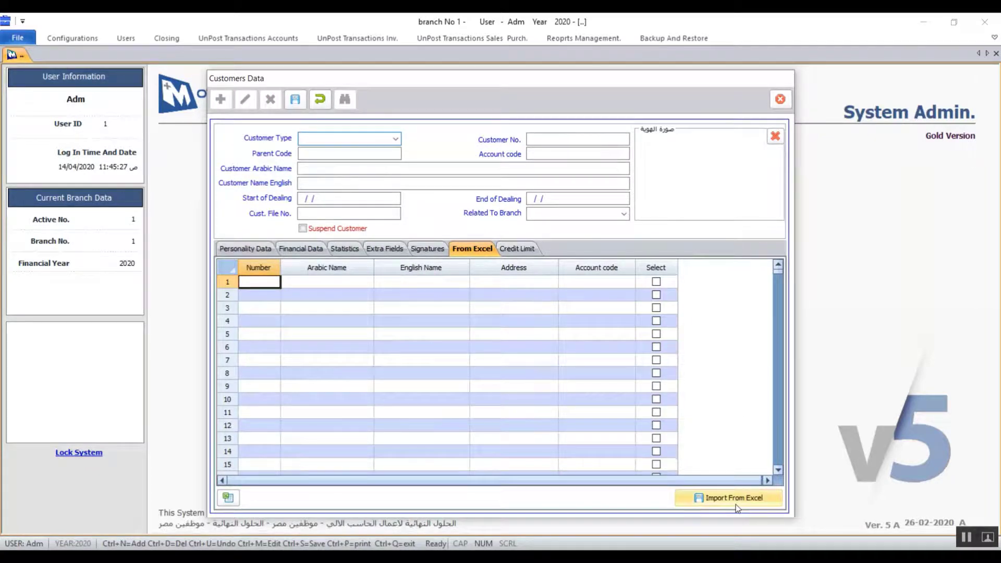
left_click(225, 499)
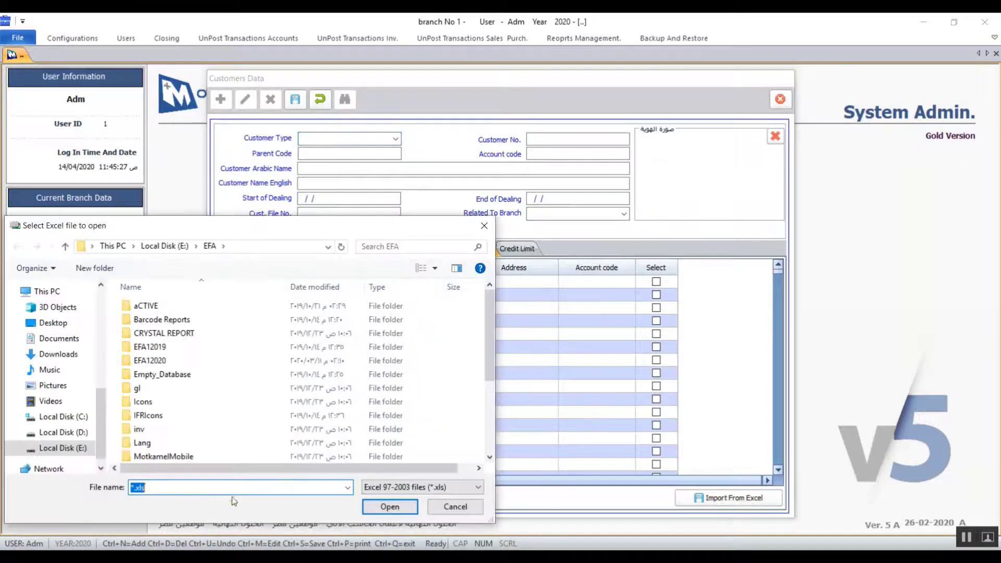
left_click(453, 508)
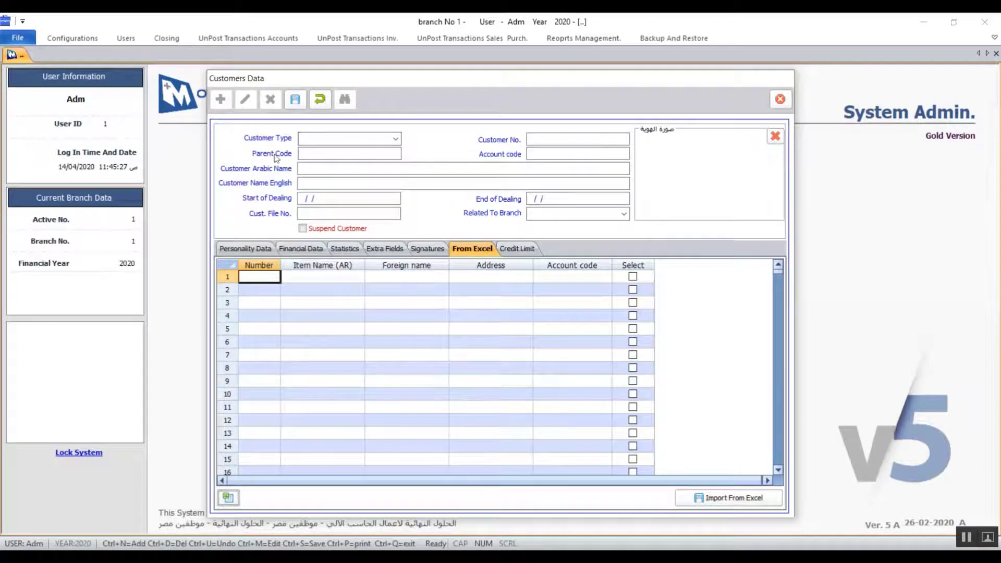
Return to the customer's Personality Data and view the Customer Type choices without selecting one
left_click(246, 249)
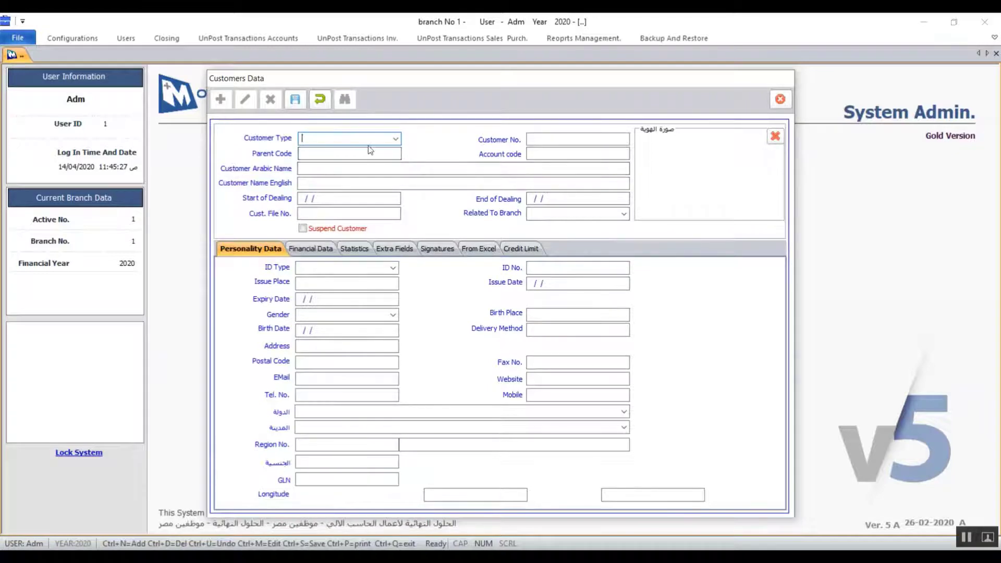
left_click(398, 139)
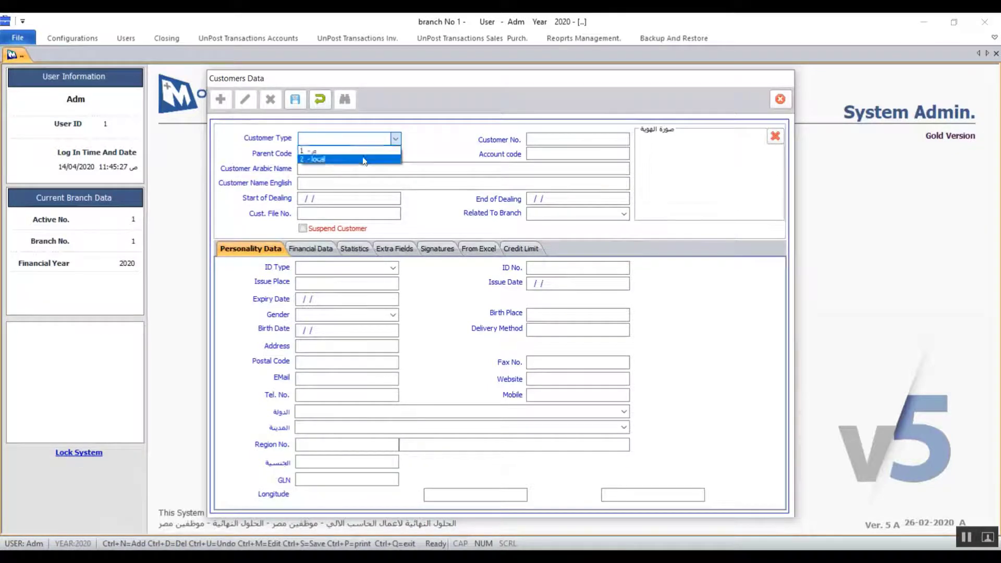
left_click(397, 143)
key("Tab")
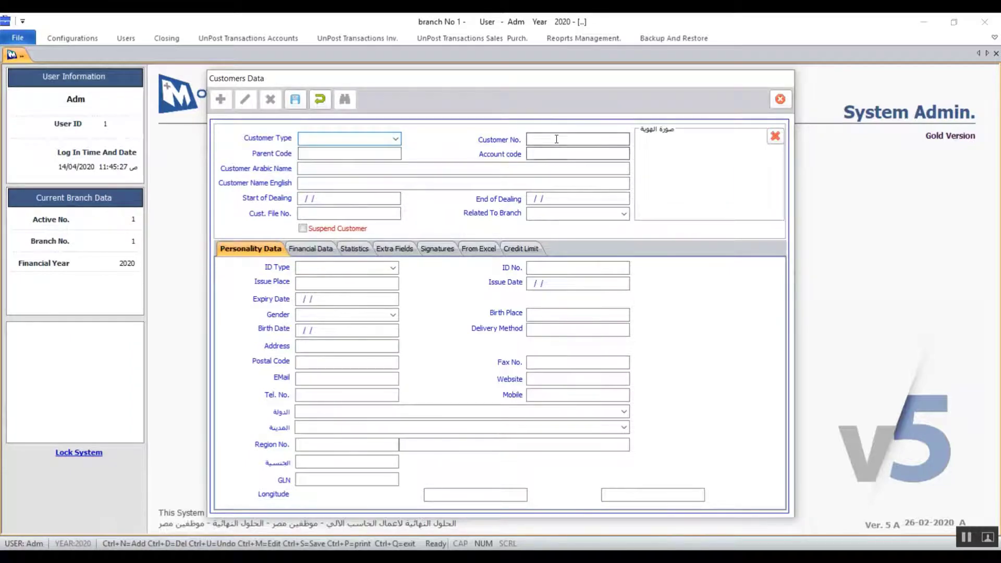
Set the new customer's type to 2 - local and generate the customer number
left_click(395, 138)
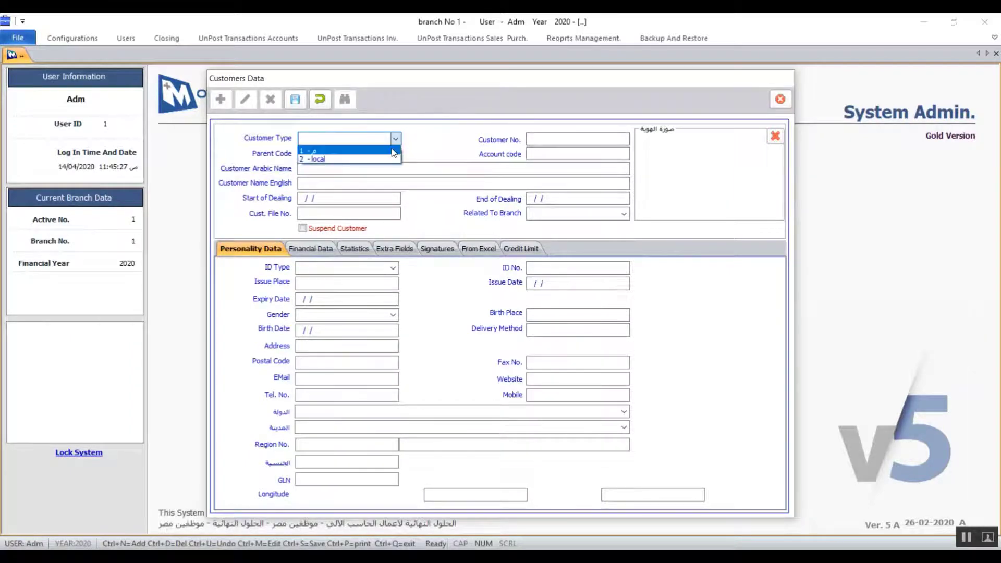
left_click(378, 160)
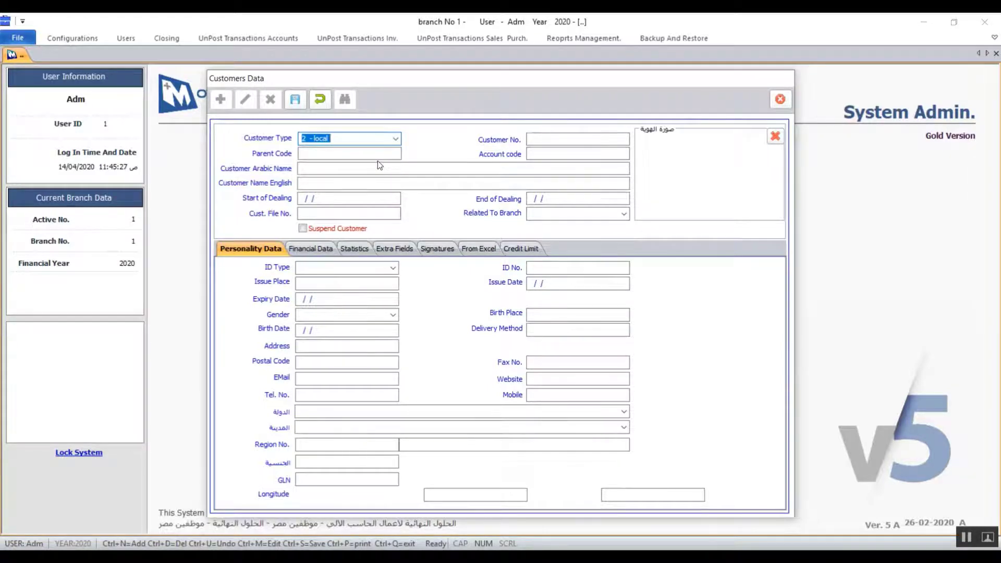
key("Tab")
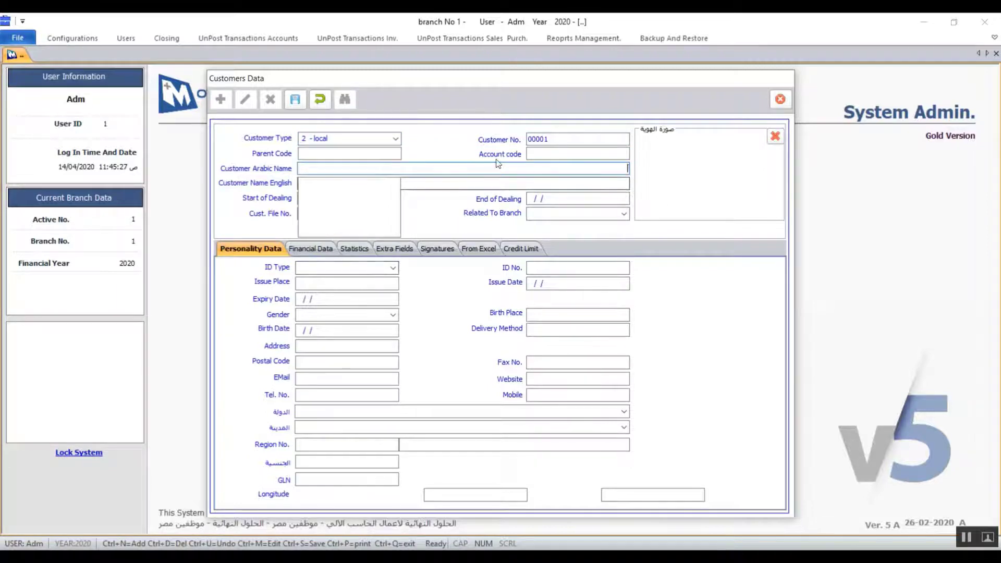
View the General Search list of accounts for the customer's Account Code and close it without choosing an account
left_click(533, 151)
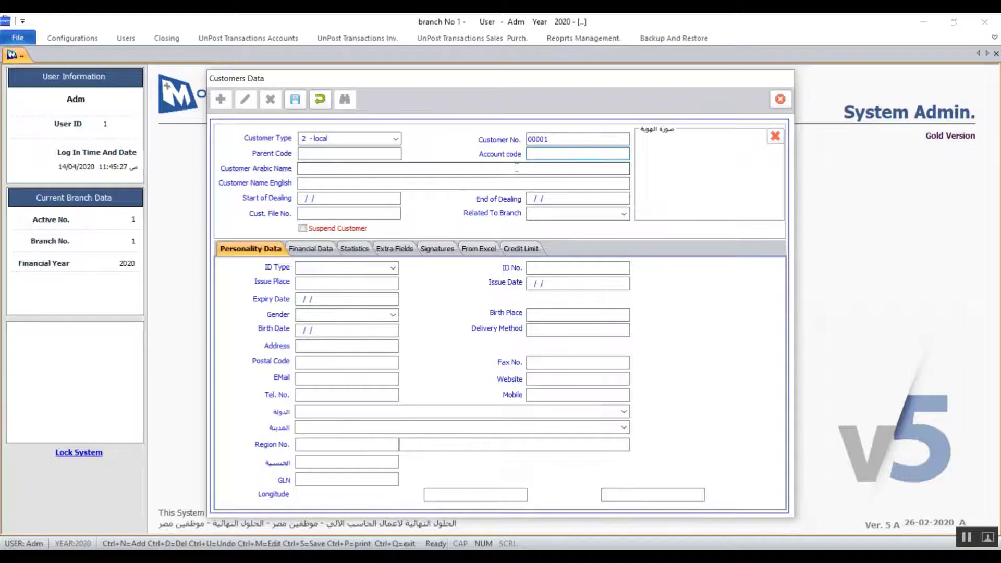
left_click(517, 167)
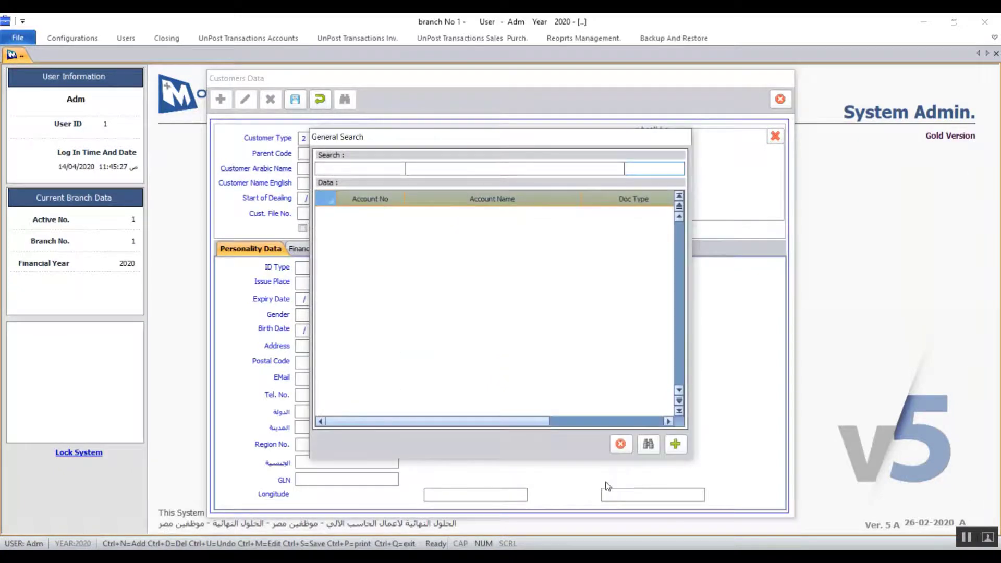
left_click(621, 444)
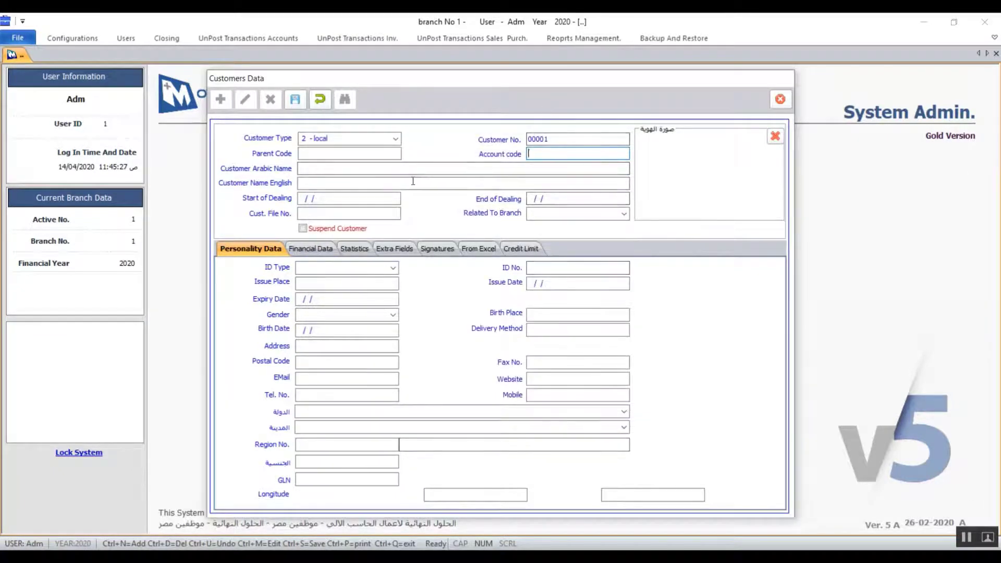
Go through the customer's Arabic and English name, Start and End of Dealing, and Related To Branch fields without filling them
left_click(362, 170)
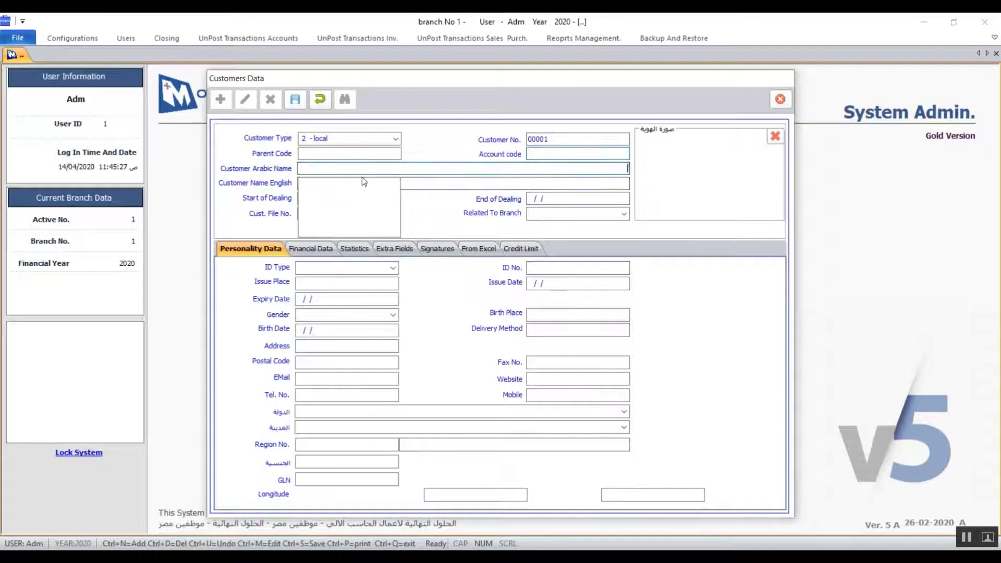
left_click(402, 184)
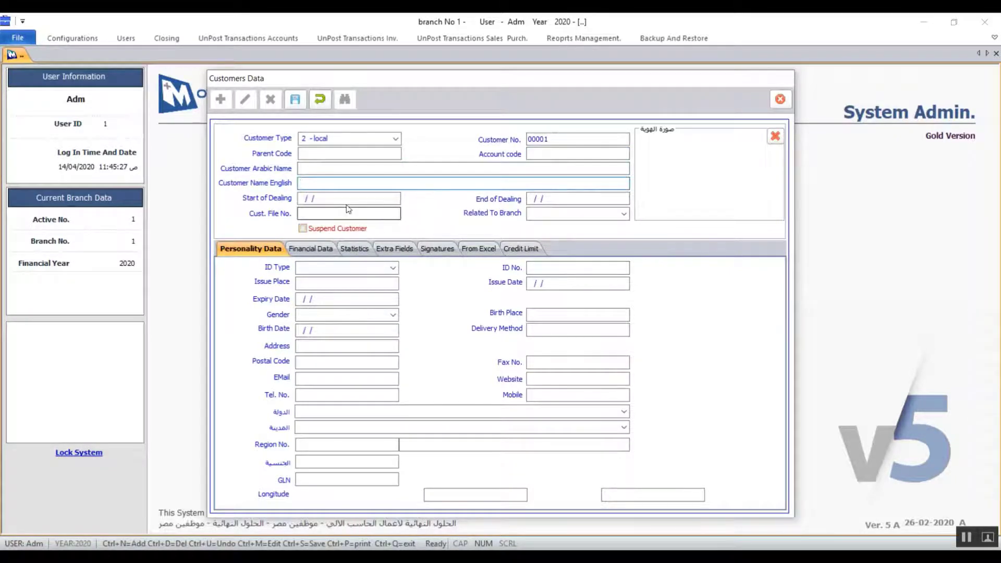
left_click(310, 198)
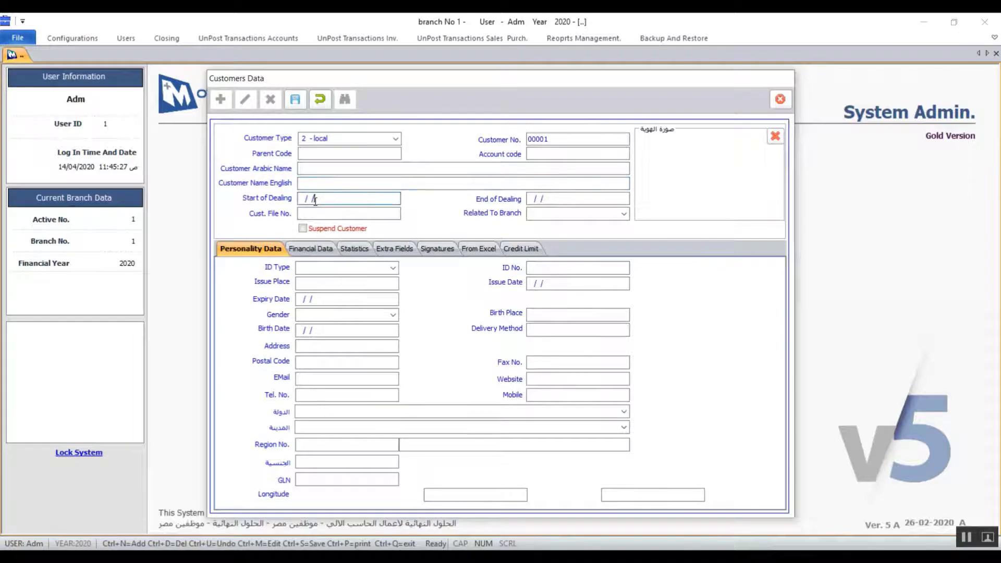
left_click(567, 195)
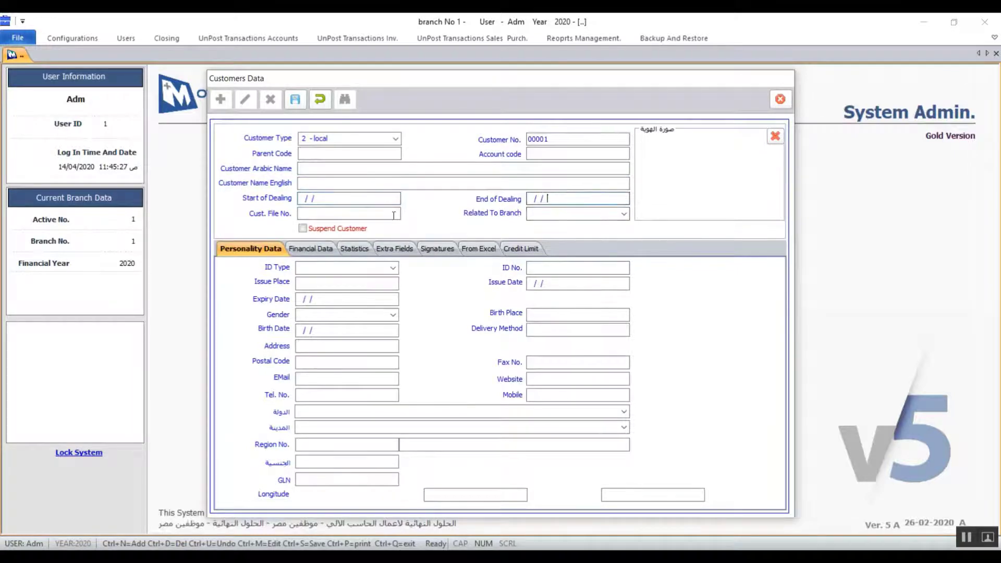
left_click(311, 200)
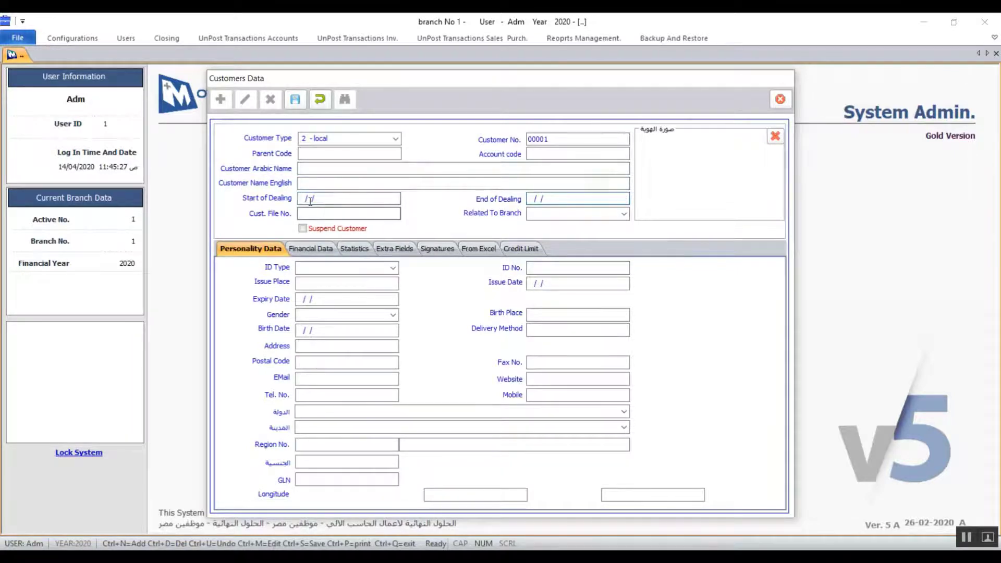
left_click(537, 199)
left_click(558, 215)
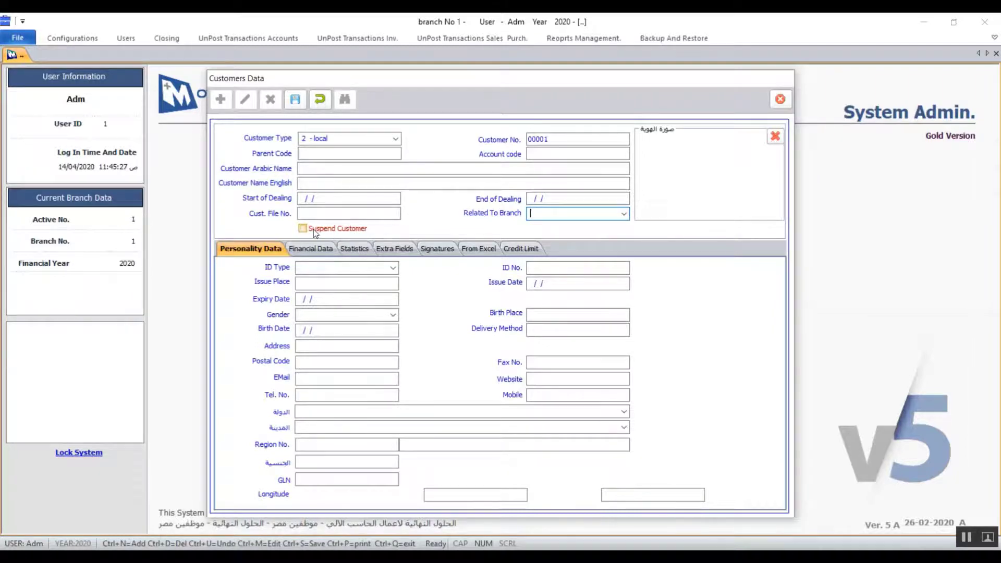
View the file selection for the customer's identity image and cancel it without choosing a file
double_click(689, 168)
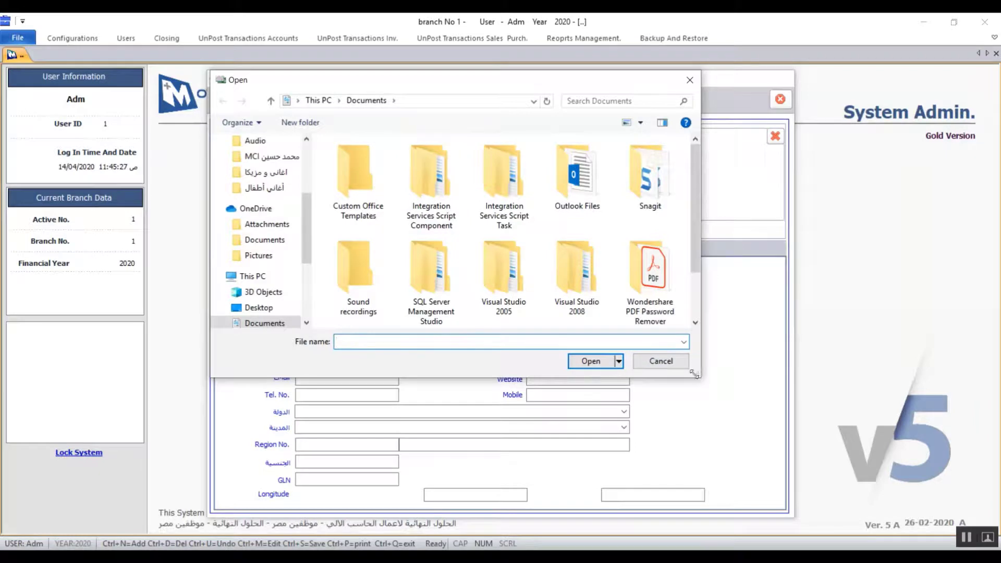
left_click(646, 361)
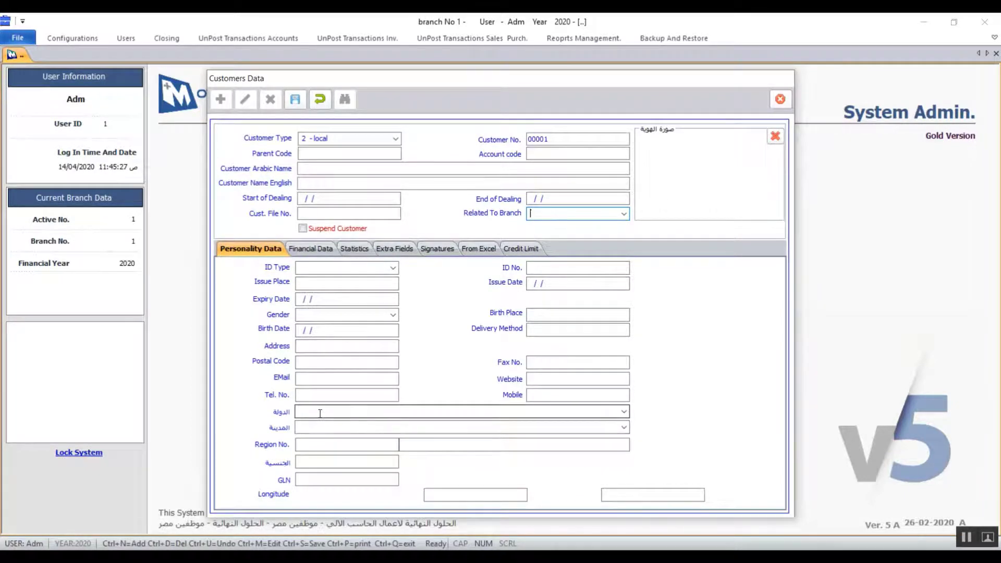
View the Gender choices without selecting one and visit the Delivery Method field in Personality Data
left_click(387, 317)
left_click(398, 318)
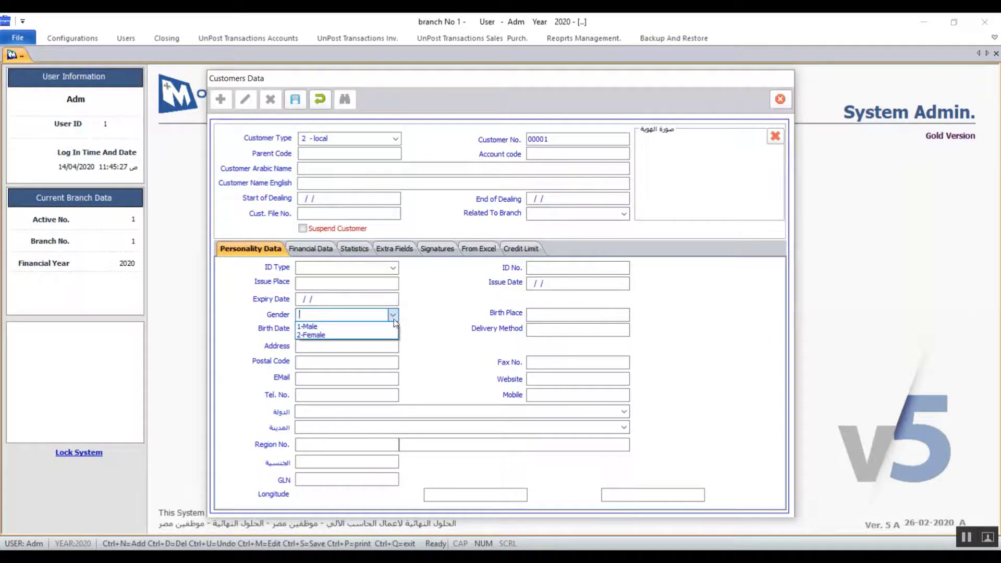
left_click(393, 318)
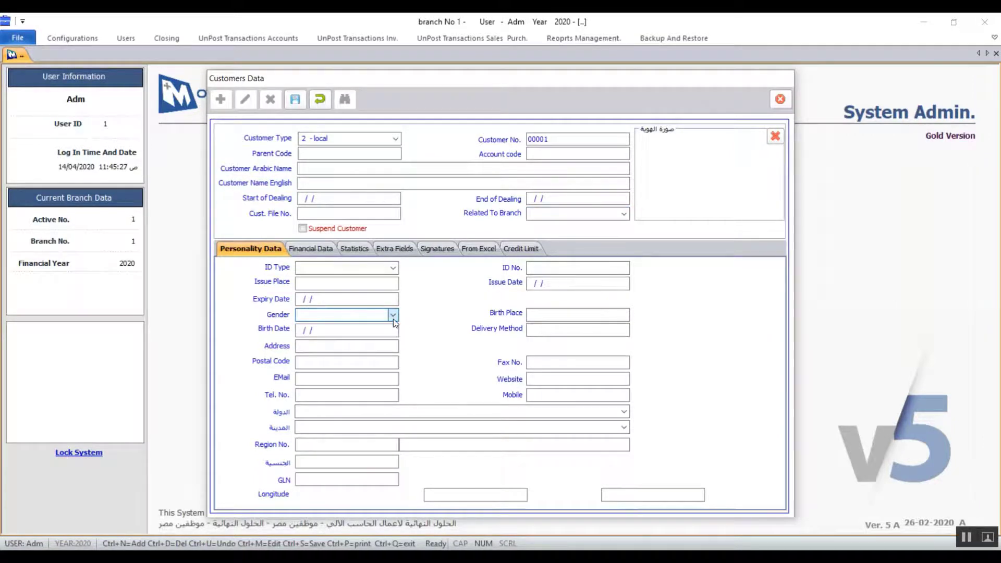
left_click(565, 328)
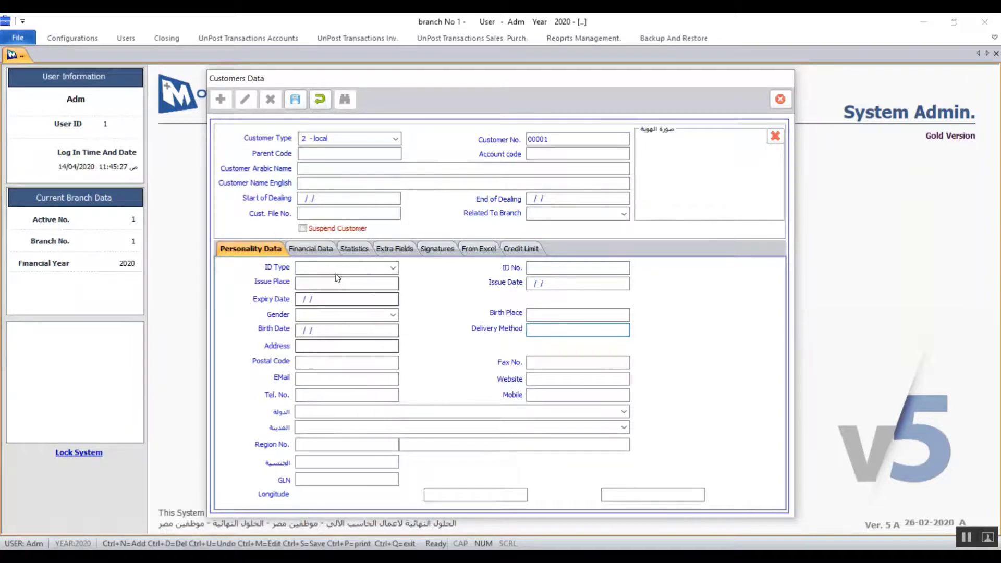
Open the customer's Financial Data, try the Cash payment method and return to Credit
left_click(318, 248)
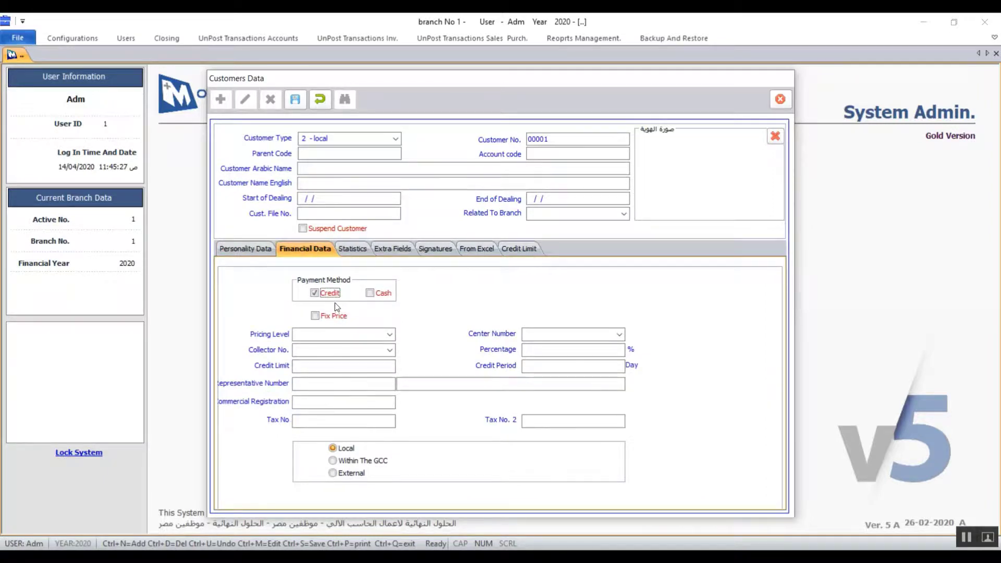
left_click(378, 296)
left_click(333, 294)
View the Pricing Level and Collector No. choices and visit the Center Number field without selecting anything
left_click(390, 334)
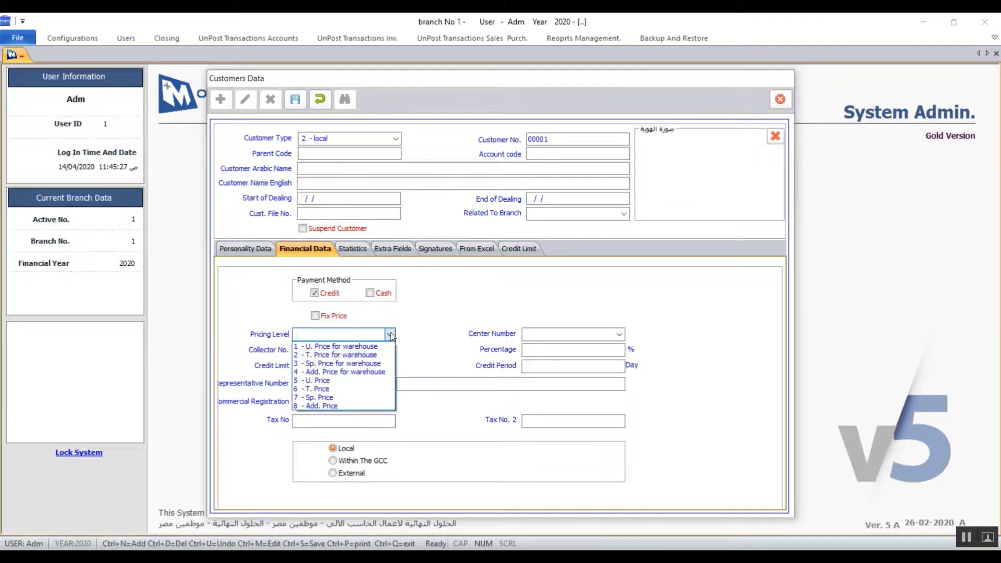
left_click(390, 334)
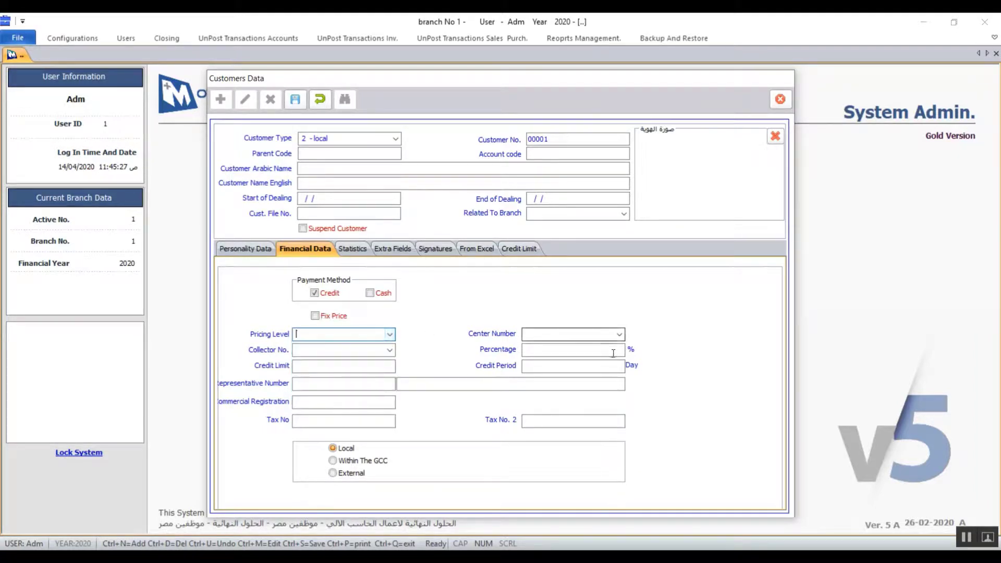
left_click(599, 334)
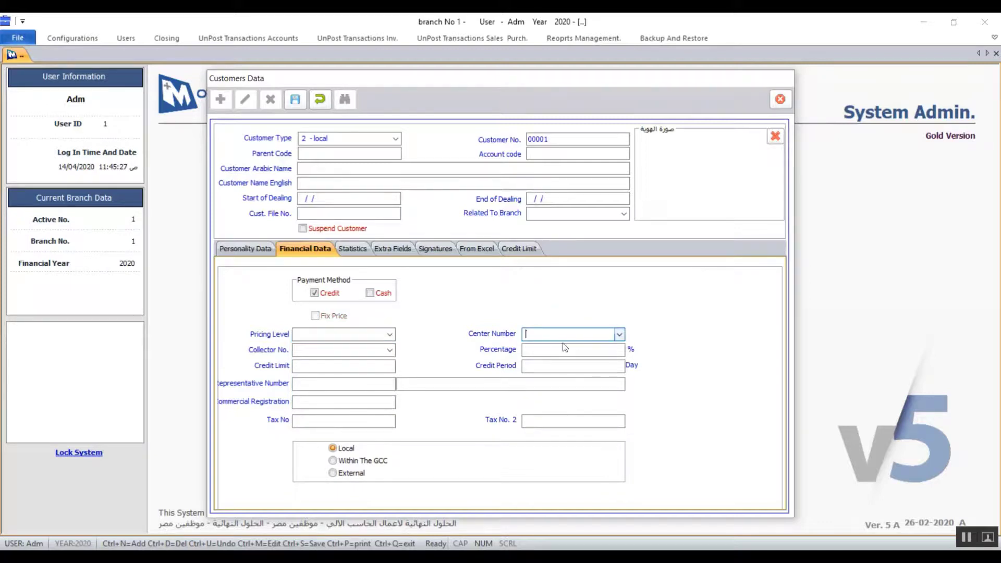
left_click(390, 351)
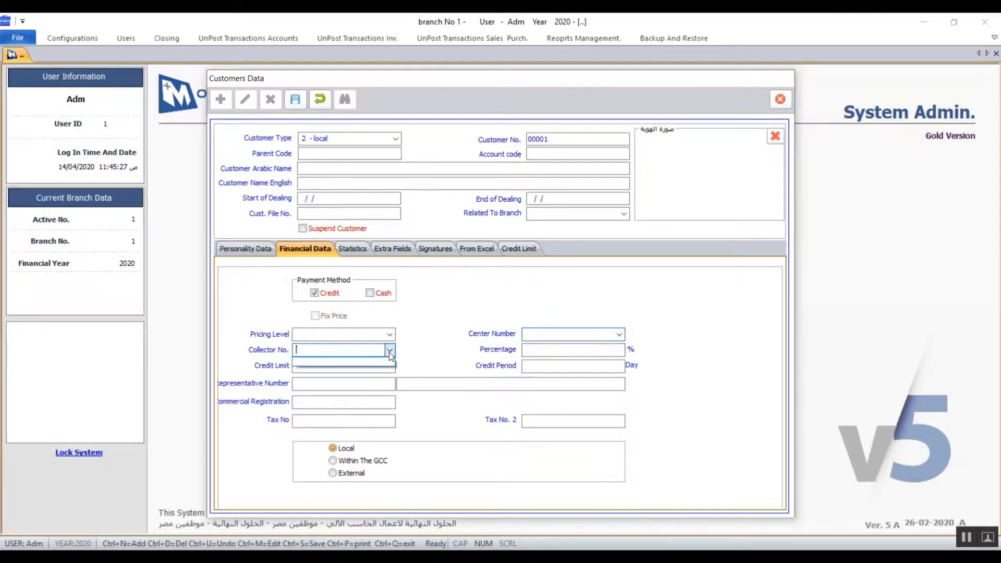
left_click(389, 351)
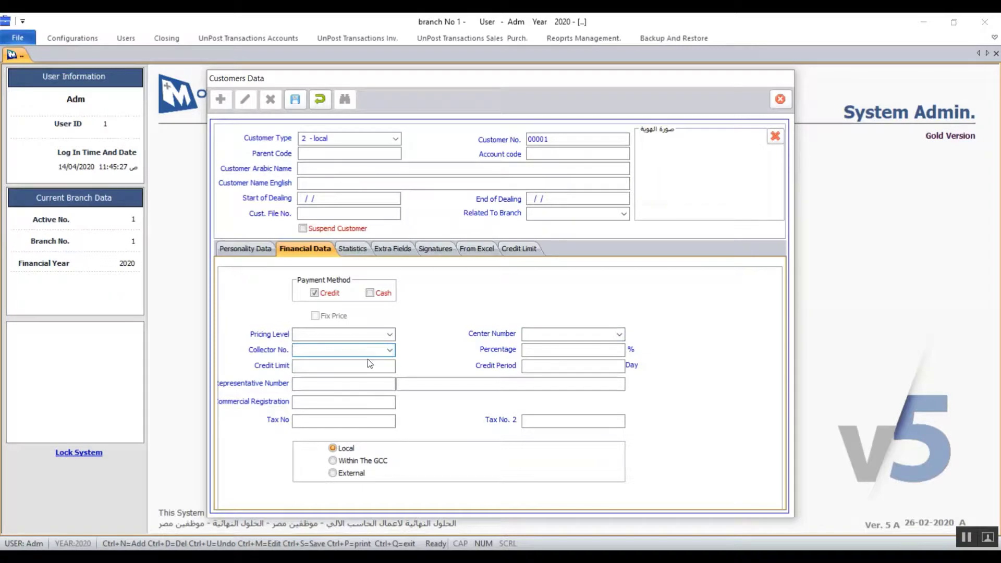
Visit the Credit Limit field and view the representatives list for the Representative Number
left_click(373, 367)
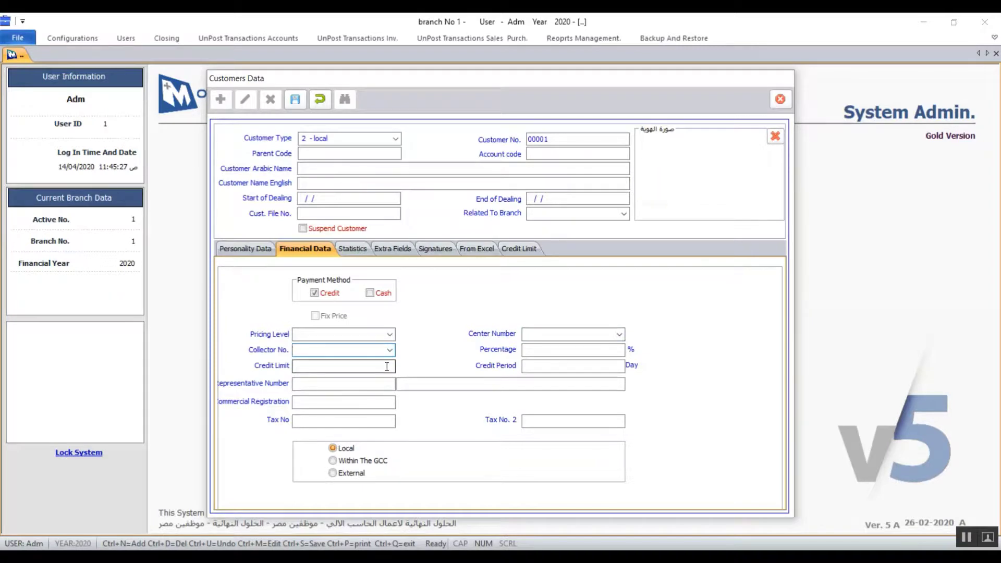
left_click(384, 384)
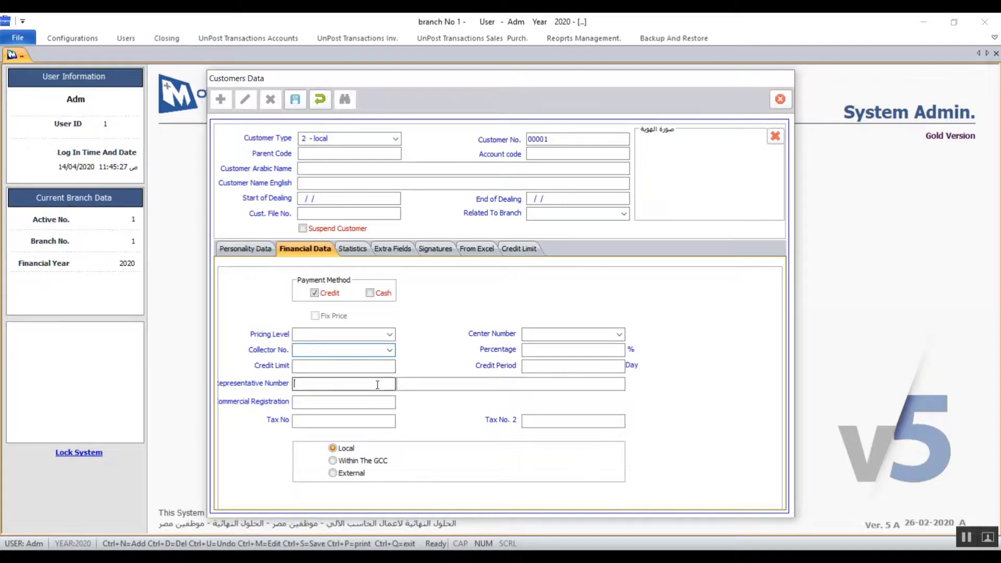
key("F2")
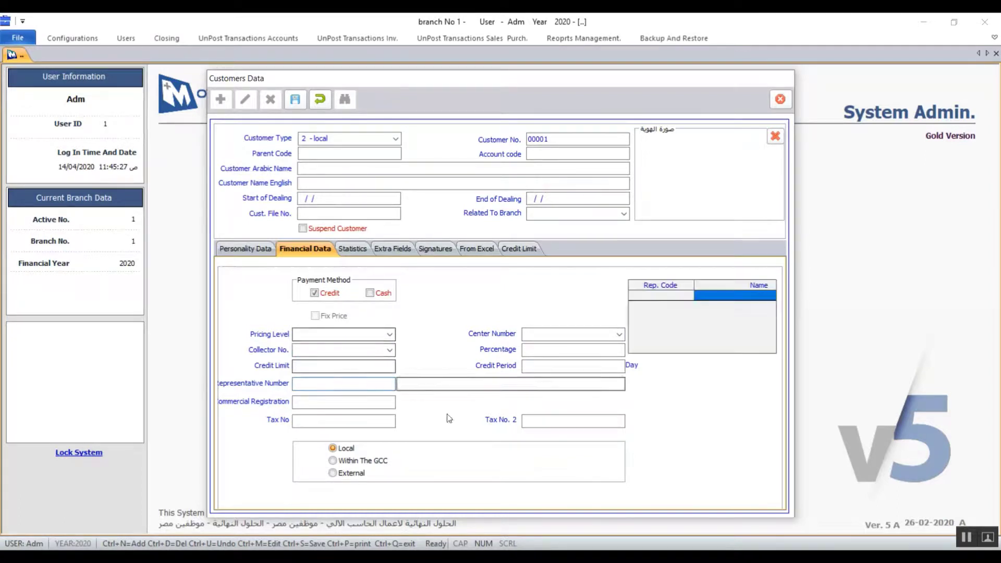
Go through the Center Number, Percentage, Credit Limit, Credit Period, Commercial Registration and Tax No fields, leaving them empty
left_click(584, 336)
left_click(563, 349)
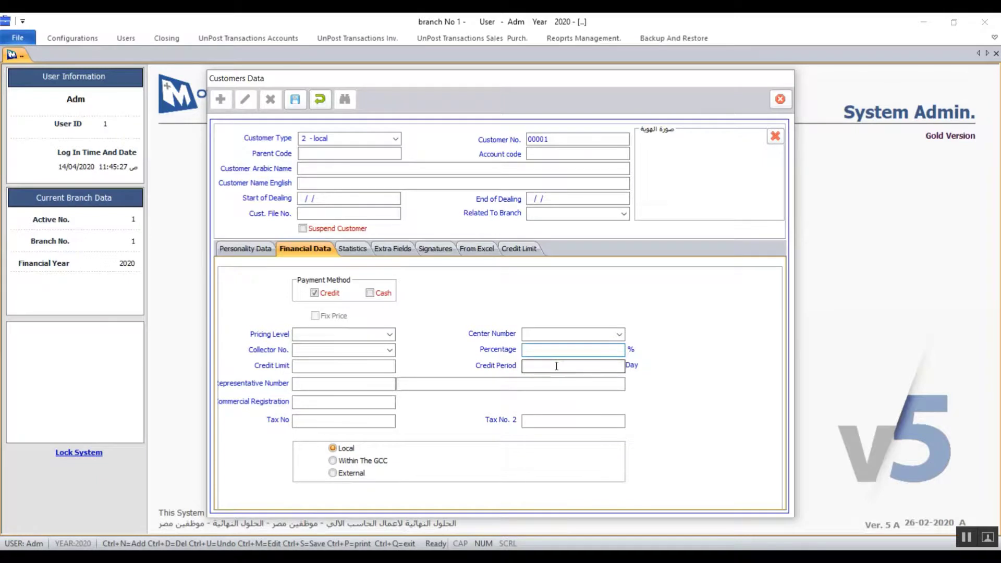
left_click(376, 364)
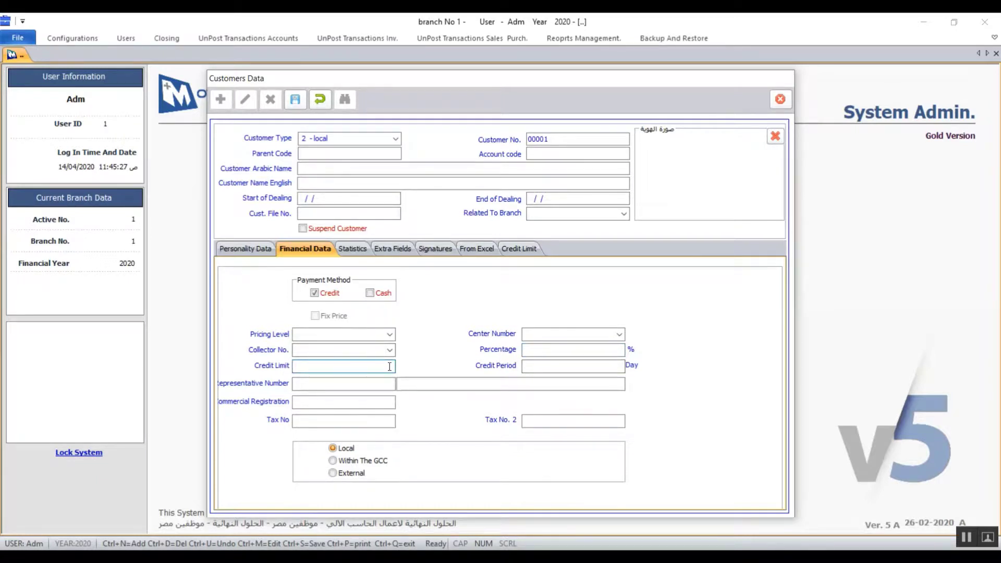
left_click(592, 366)
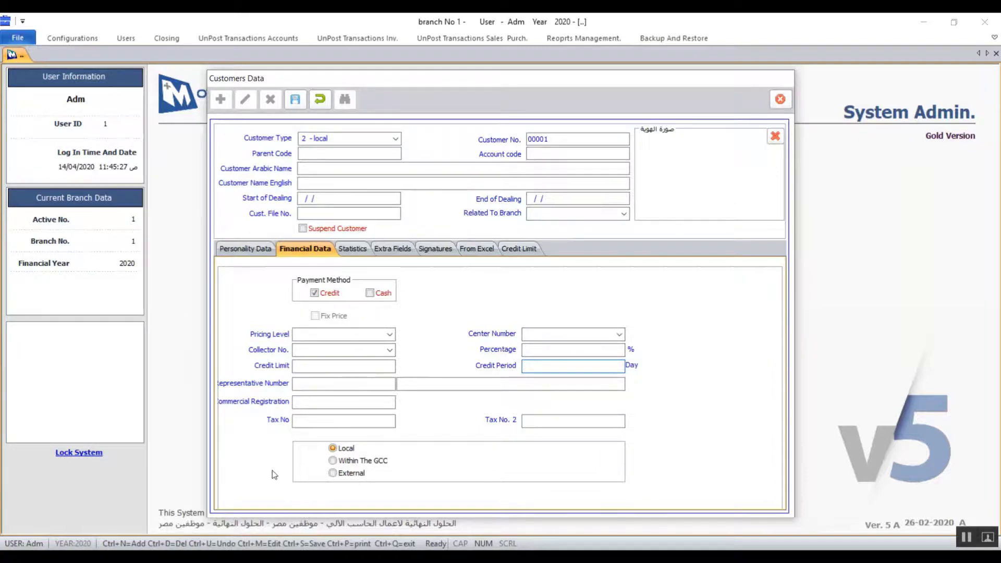
left_click(332, 404)
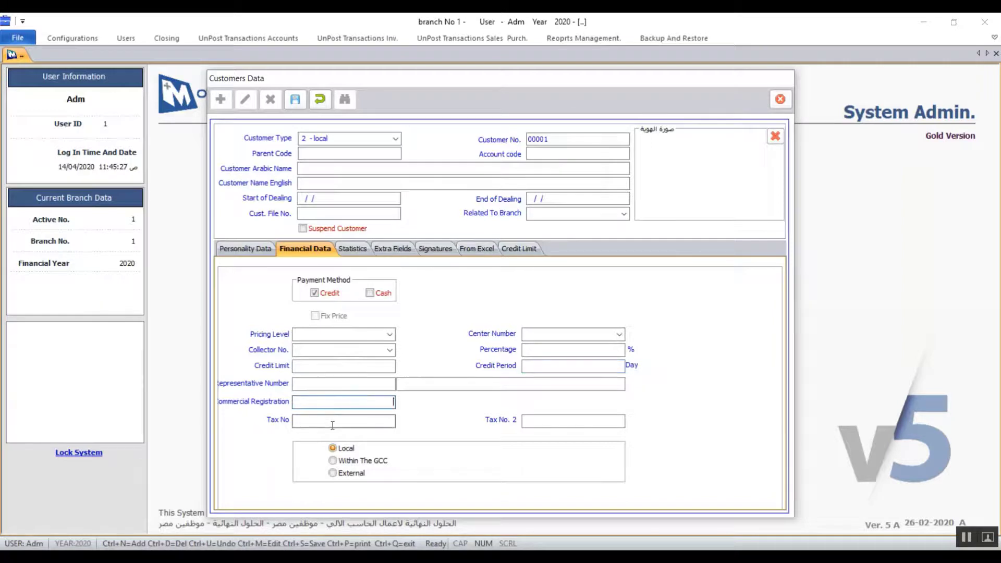
left_click(332, 425)
View the customer's Statistics and Extra Fields sections
left_click(362, 251)
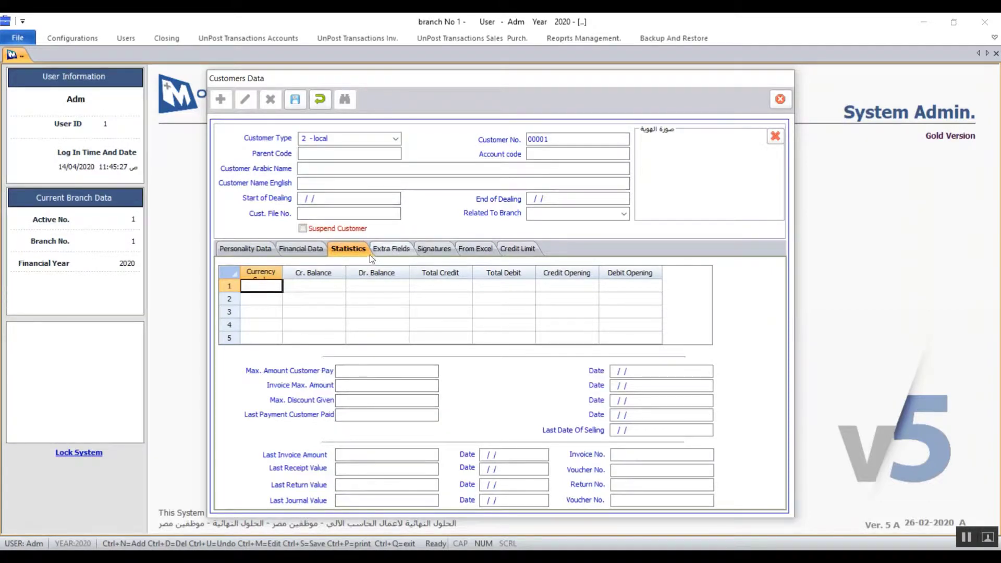
left_click(385, 250)
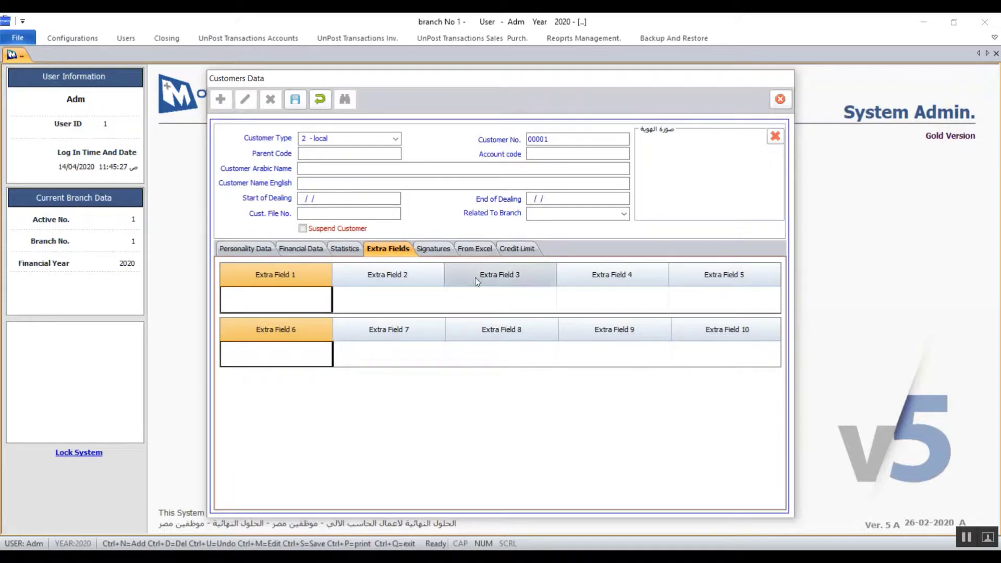
View the customer's Signatures section and cancel the Second Signature file selection without choosing a file
left_click(440, 248)
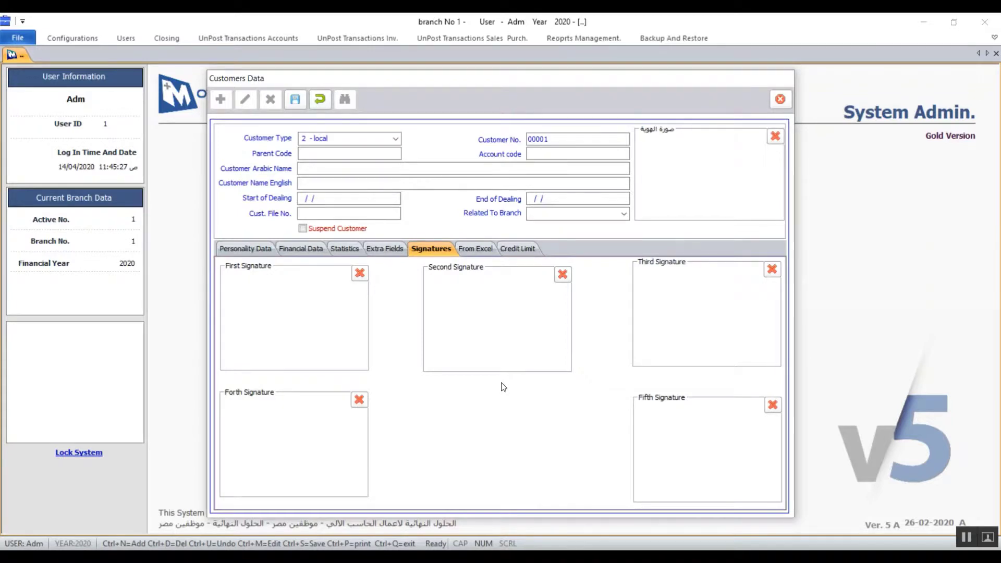
double_click(493, 310)
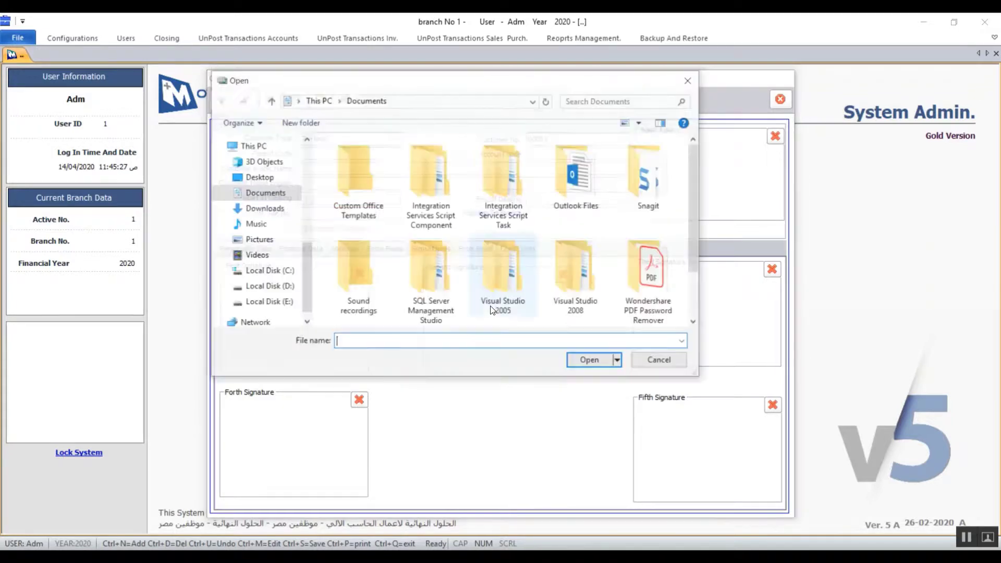
left_click(669, 360)
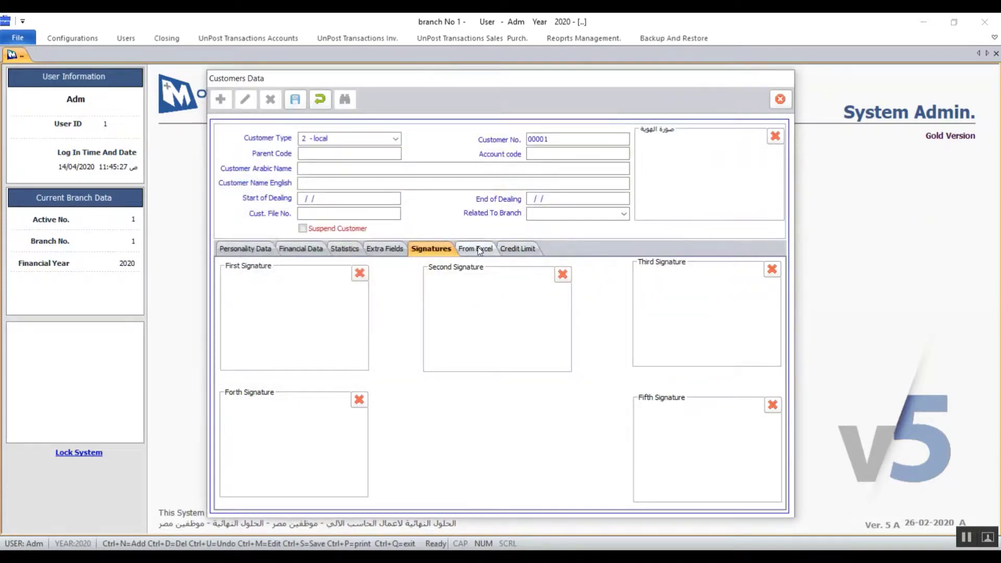
Open the Second Signature file selection again, cancel it without choosing a file, and view the customer's Credit Limit section
double_click(490, 310)
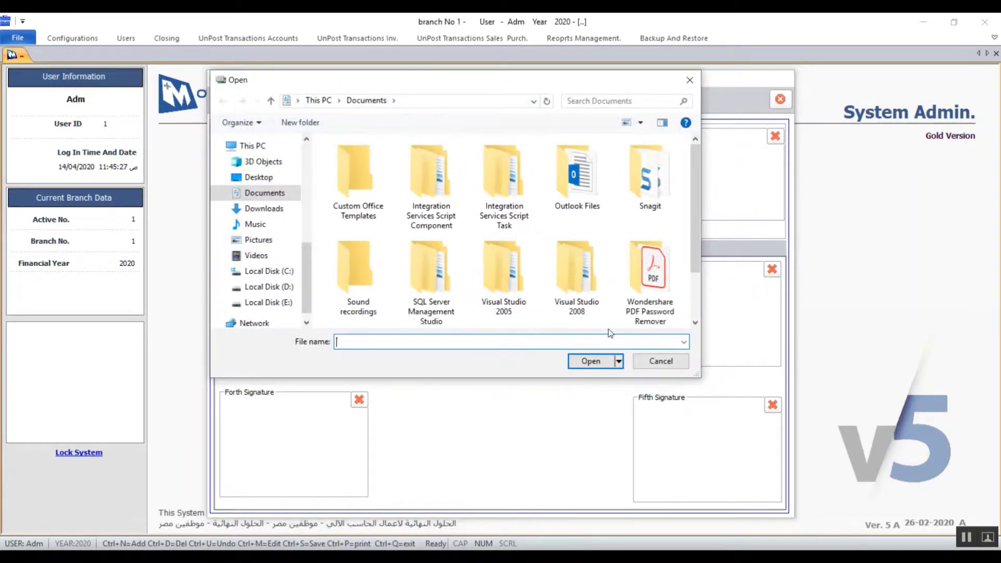
left_click(661, 361)
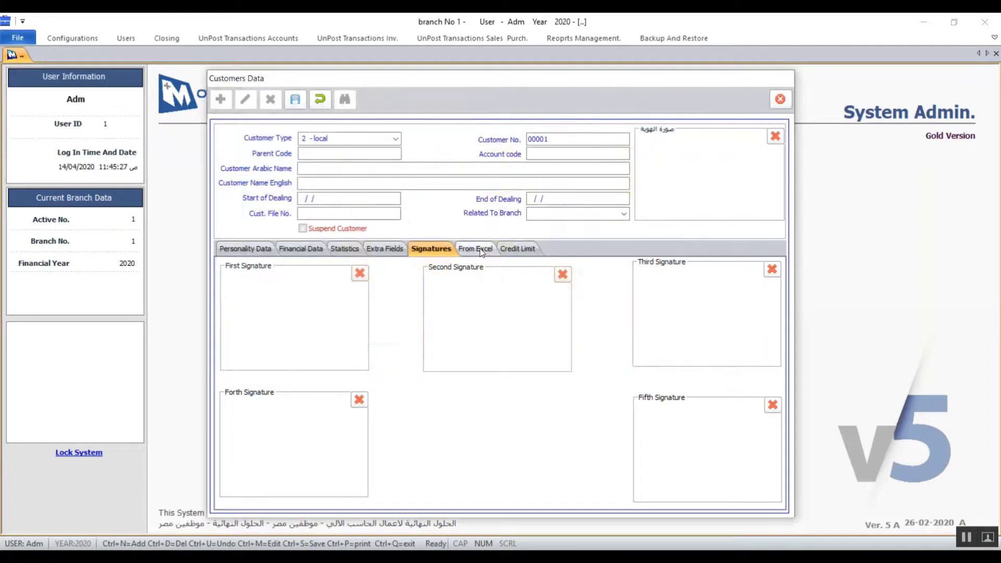
left_click(521, 250)
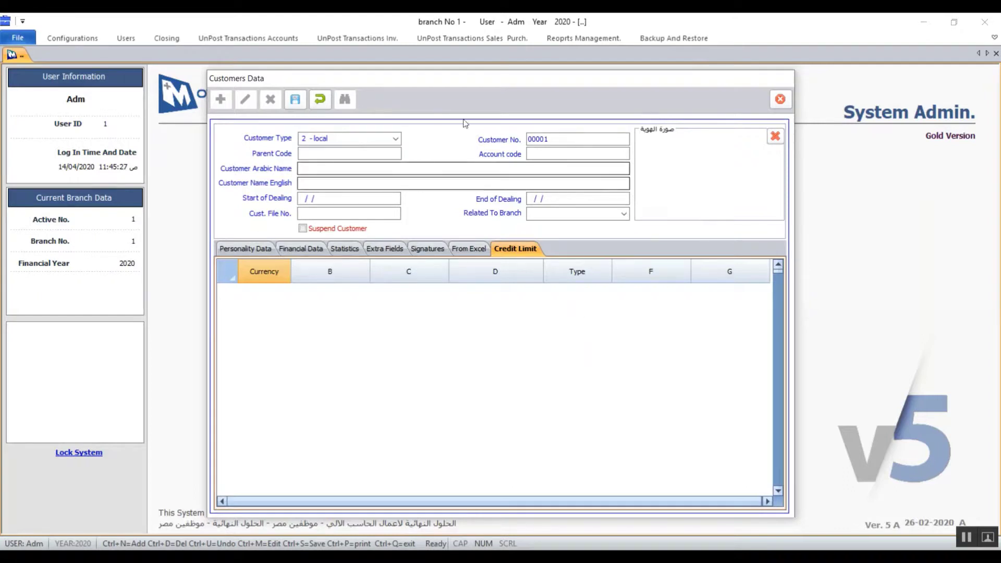
Cancel the new customer record, confirming the cancellation, and close the Customers Data form
left_click(320, 99)
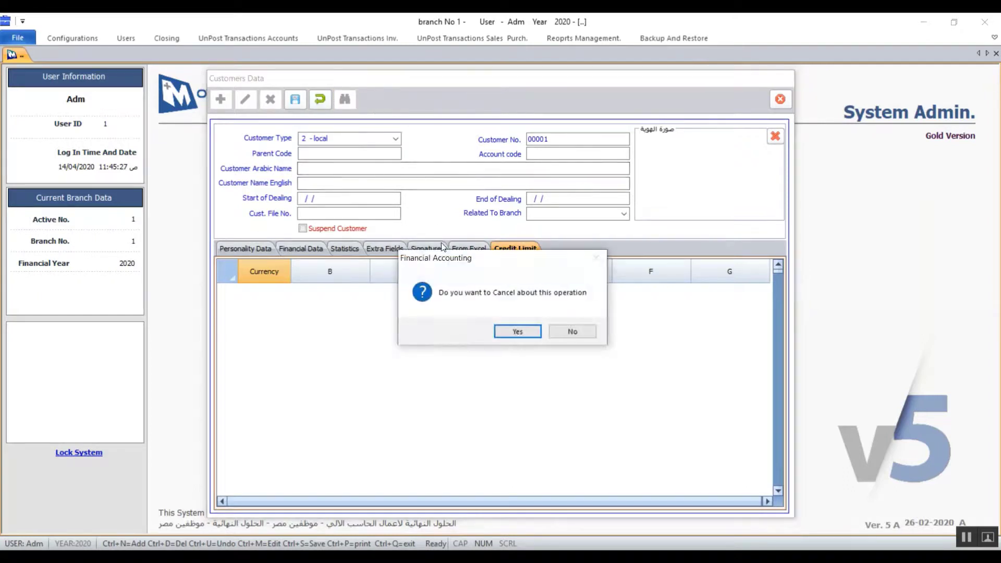
left_click(518, 332)
left_click(780, 99)
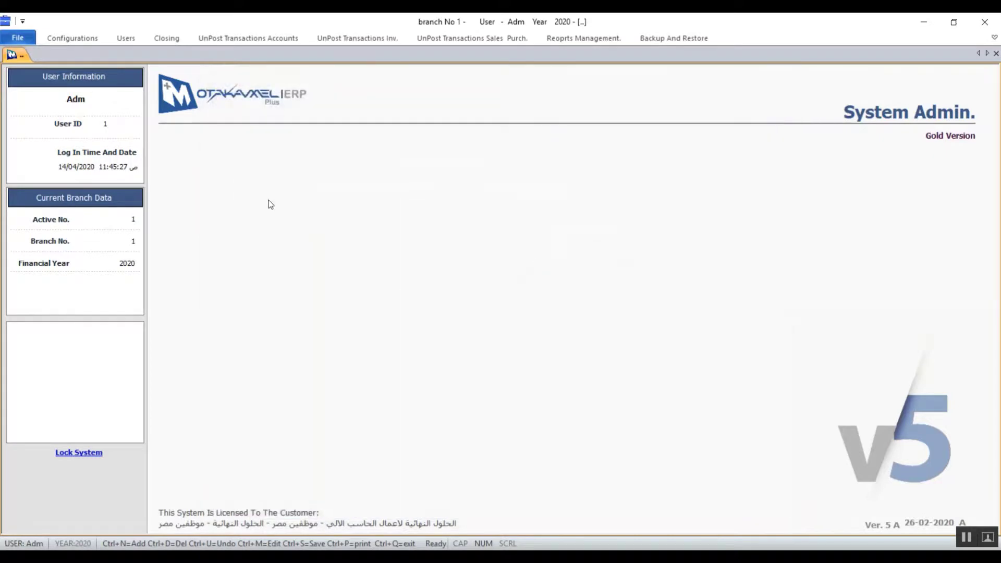
Open the Vendor Details form and view its From Excel section
left_click(84, 40)
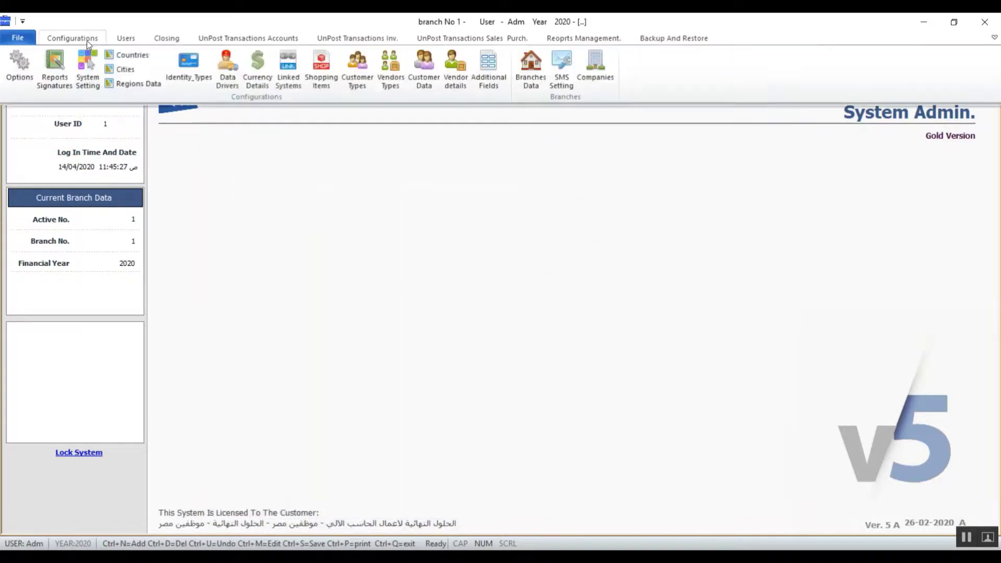
left_click(454, 80)
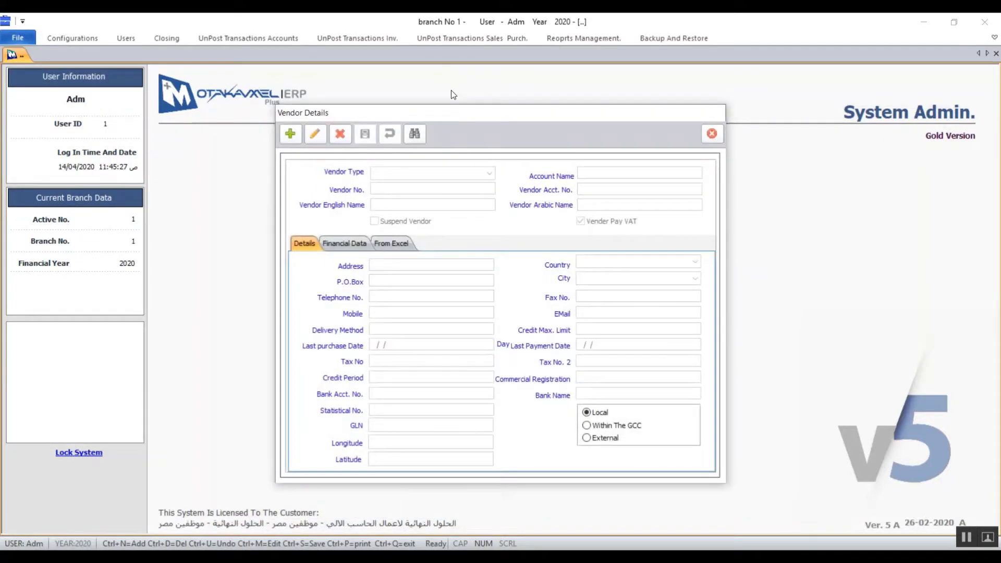
left_click(390, 242)
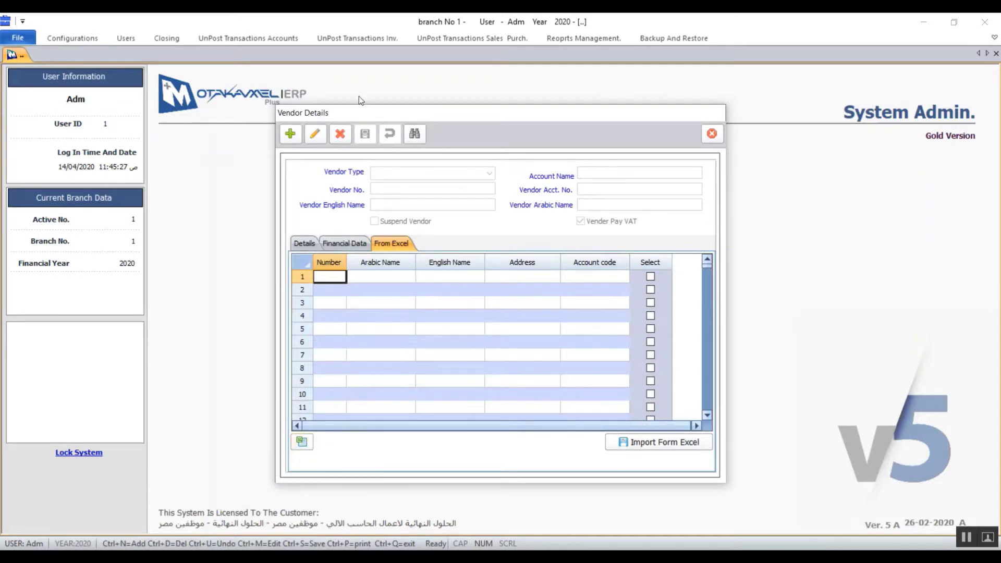
Start a new vendor record and open the Excel file selection for the import, cancelling it without choosing a file
left_click(290, 134)
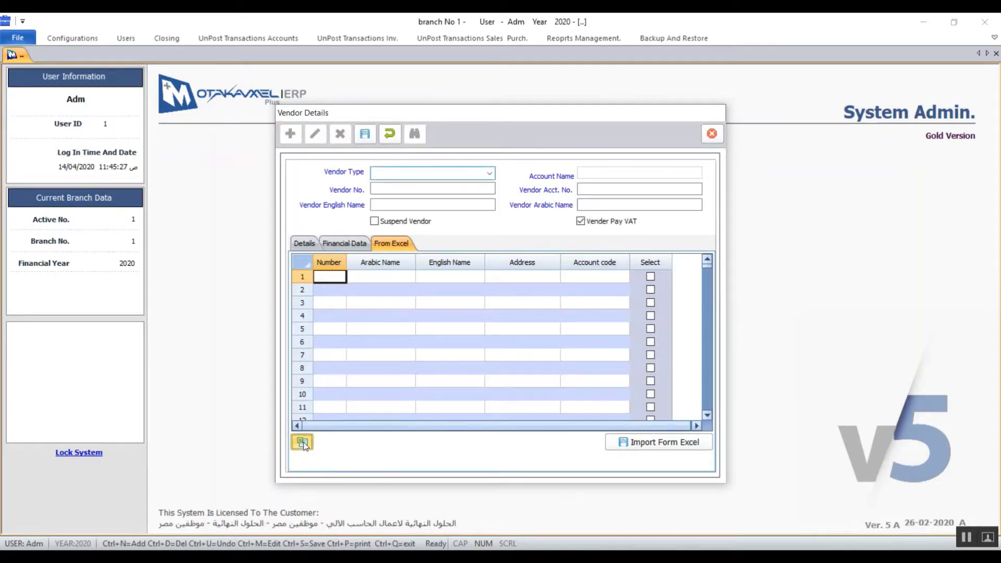
left_click(302, 441)
left_click(600, 334)
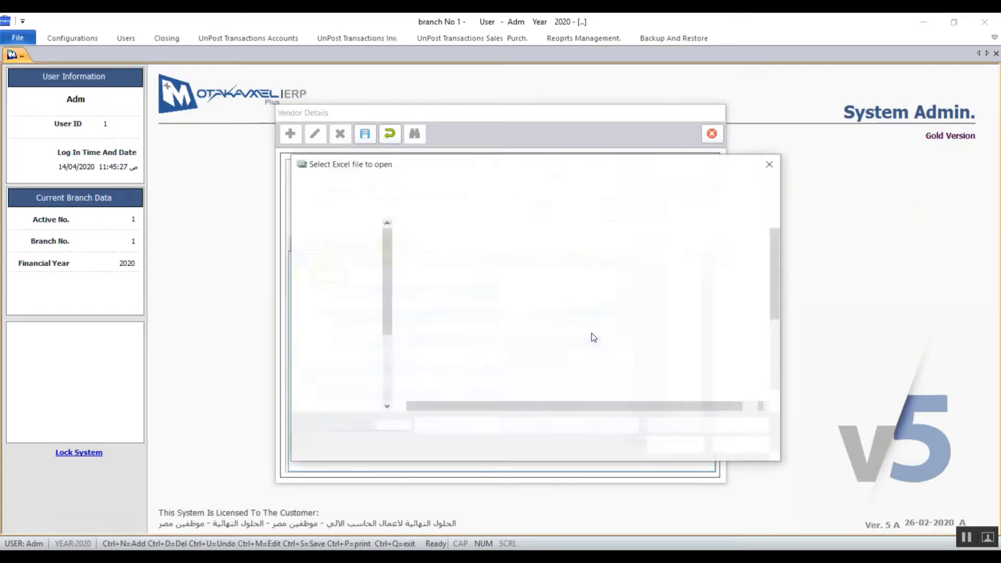
left_click(739, 446)
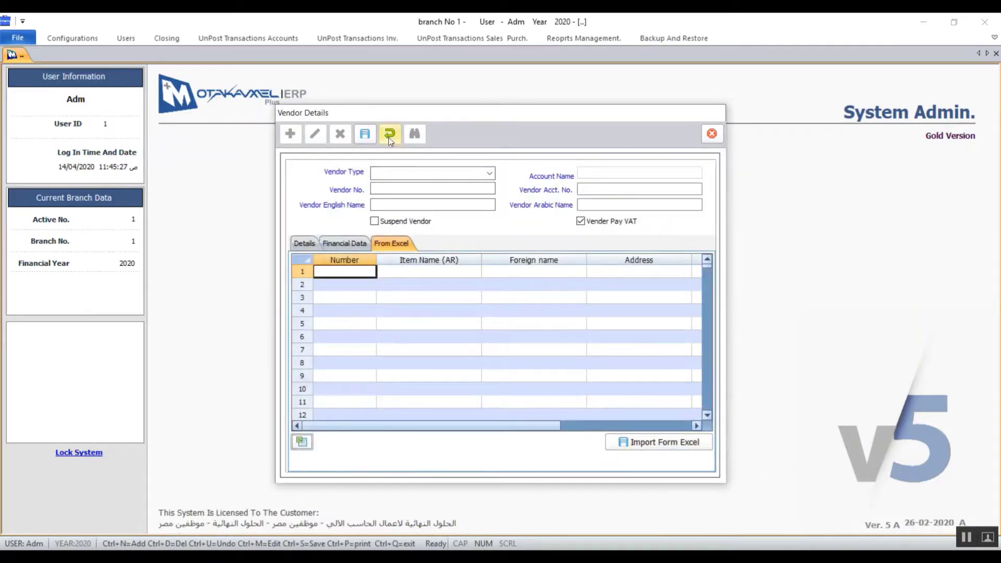
Return to the vendor's Details section and view the Vendor Type list without choosing a type
left_click(300, 246)
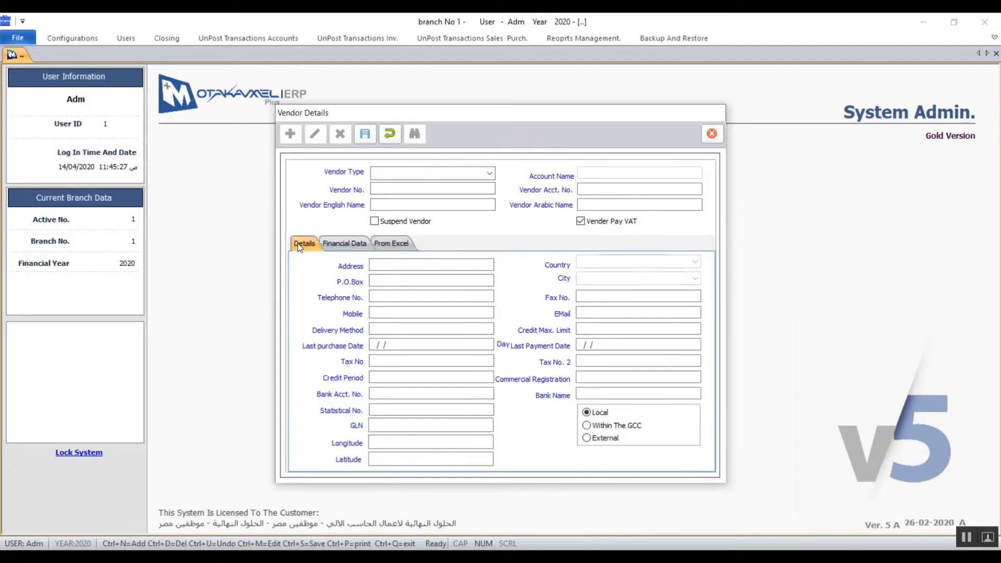
left_click(485, 173)
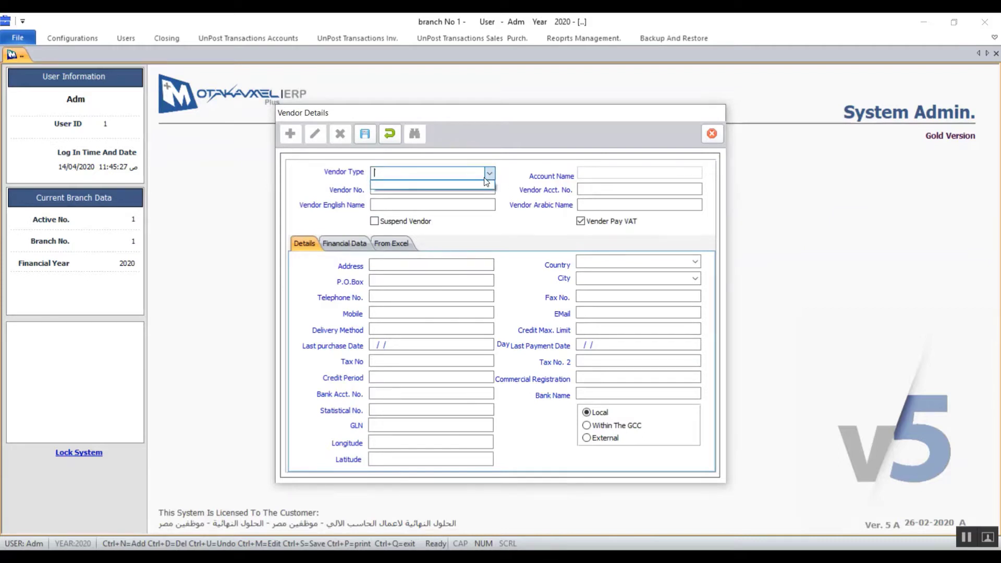
left_click(484, 179)
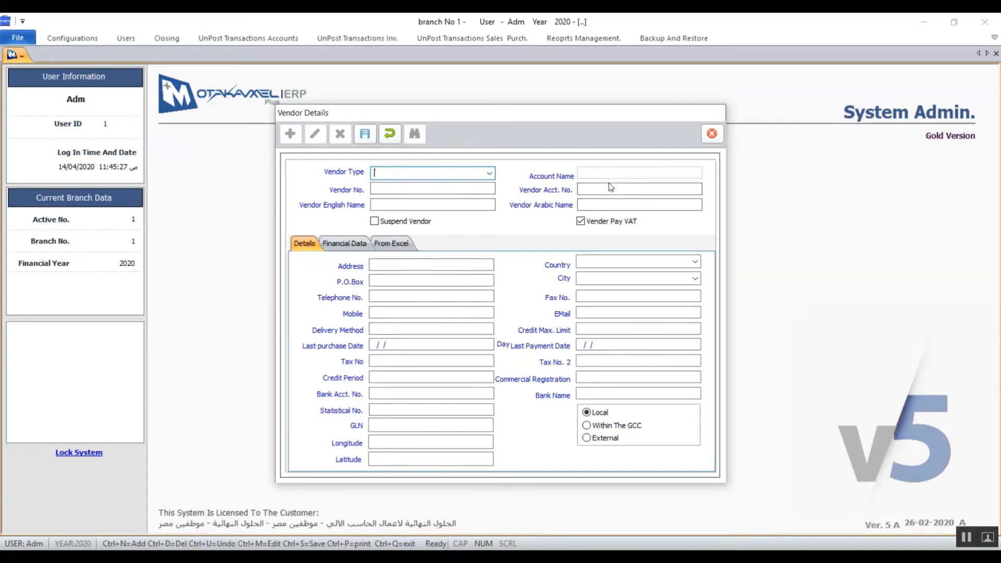
Go through the Vendor Acct. No., Vendor English Name and Vendor Arabic Name fields, leaving them empty
left_click(595, 191)
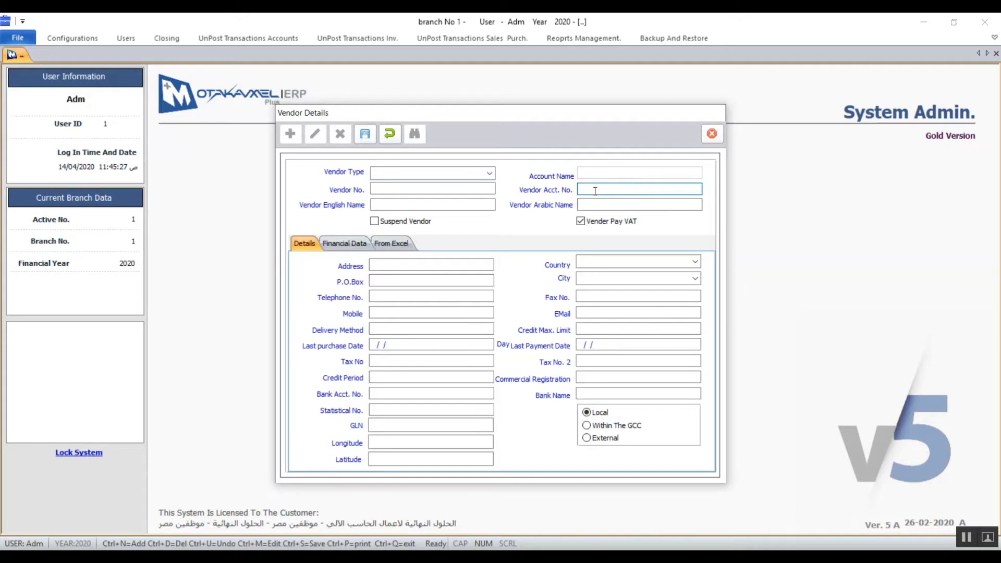
left_click(455, 204)
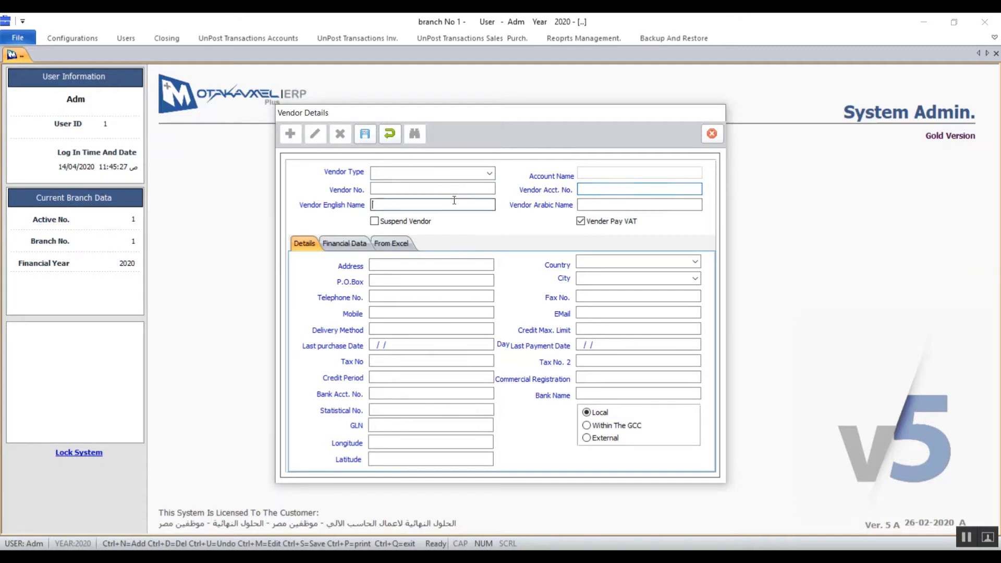
left_click(580, 206)
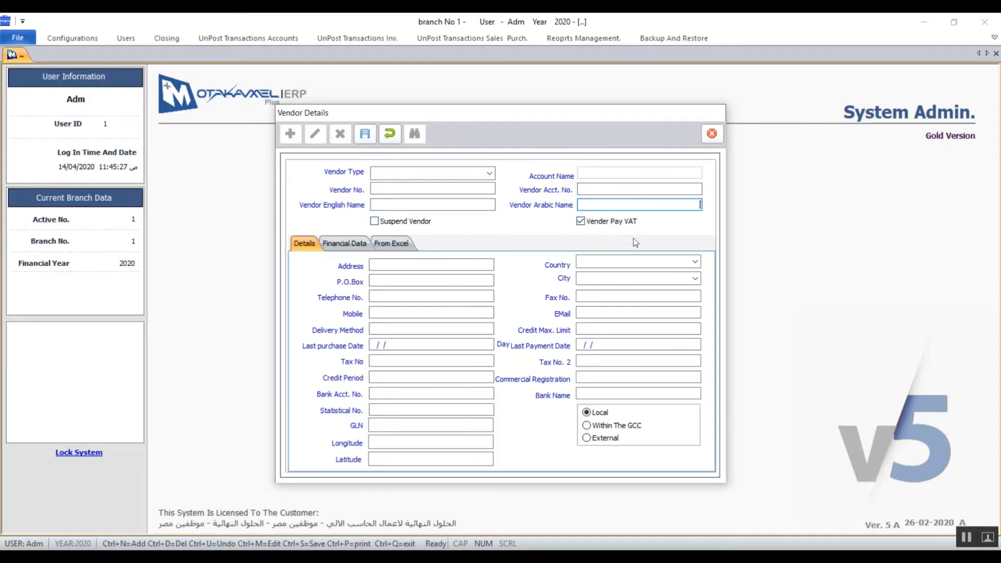
Turn off Vender Pay VAT and try the External and Within The GCC options before setting the vendor back to Local
left_click(582, 221)
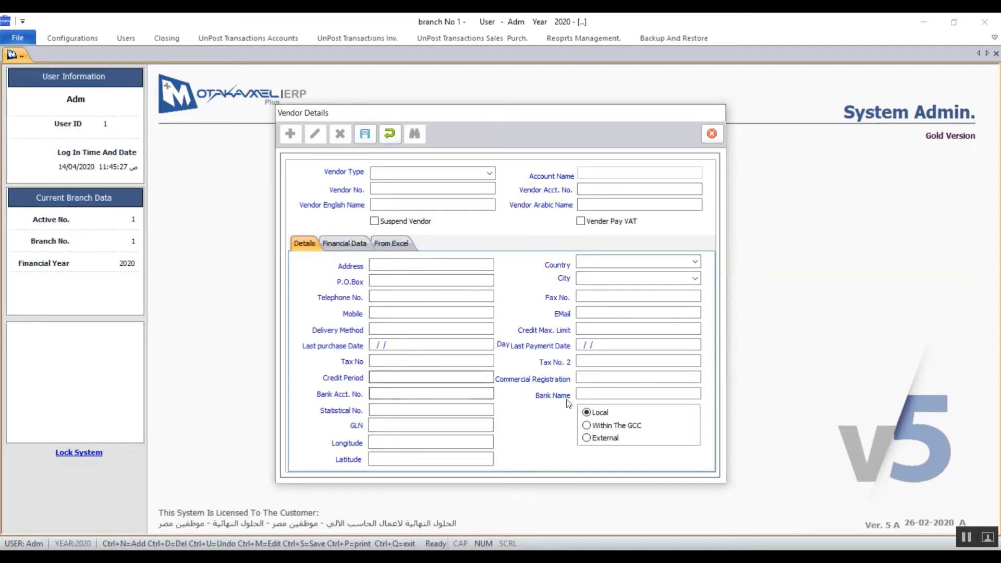
left_click(600, 440)
left_click(602, 427)
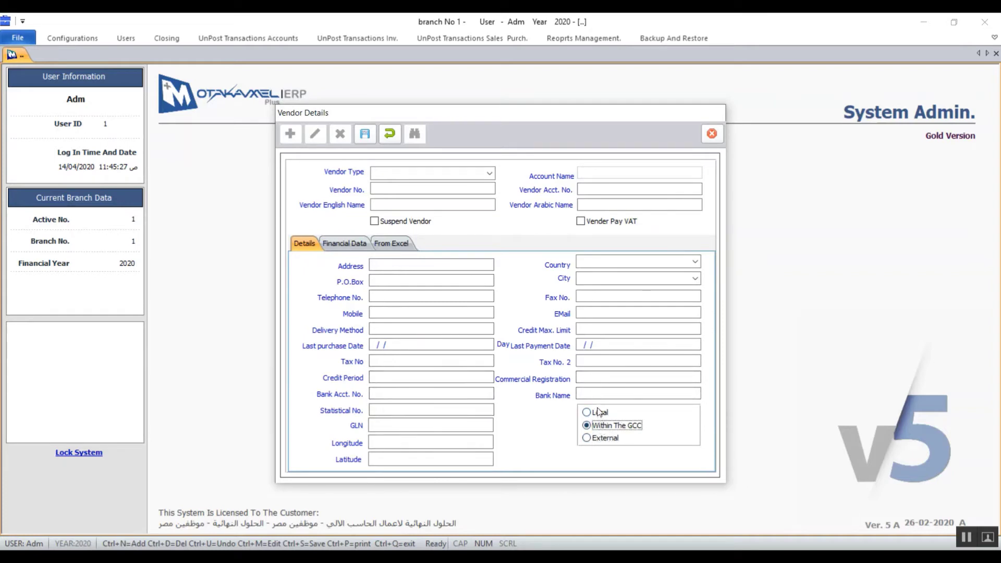
left_click(596, 413)
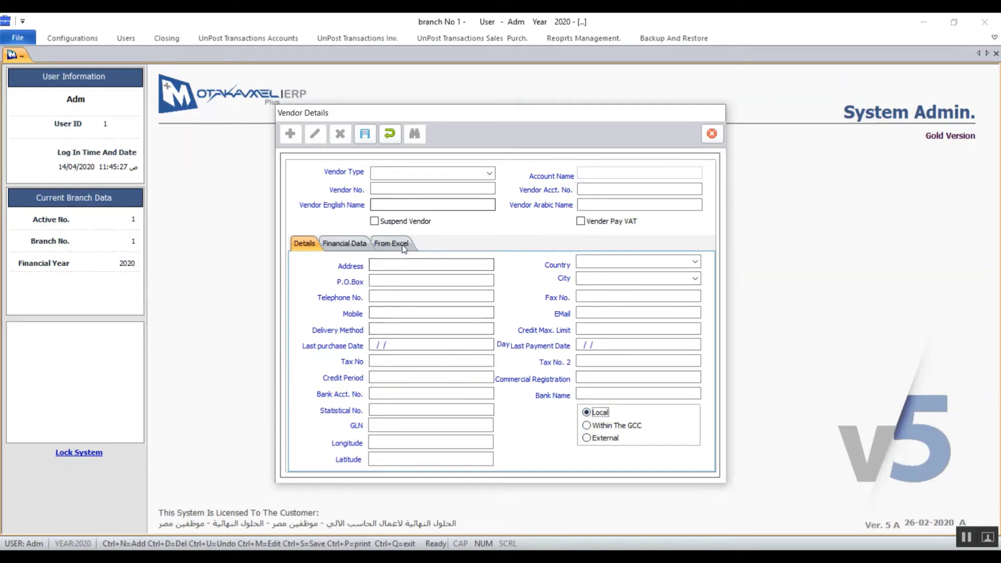
View the vendor's Financial Data section, then cancel the new vendor record and close the Vendor Details form
left_click(354, 245)
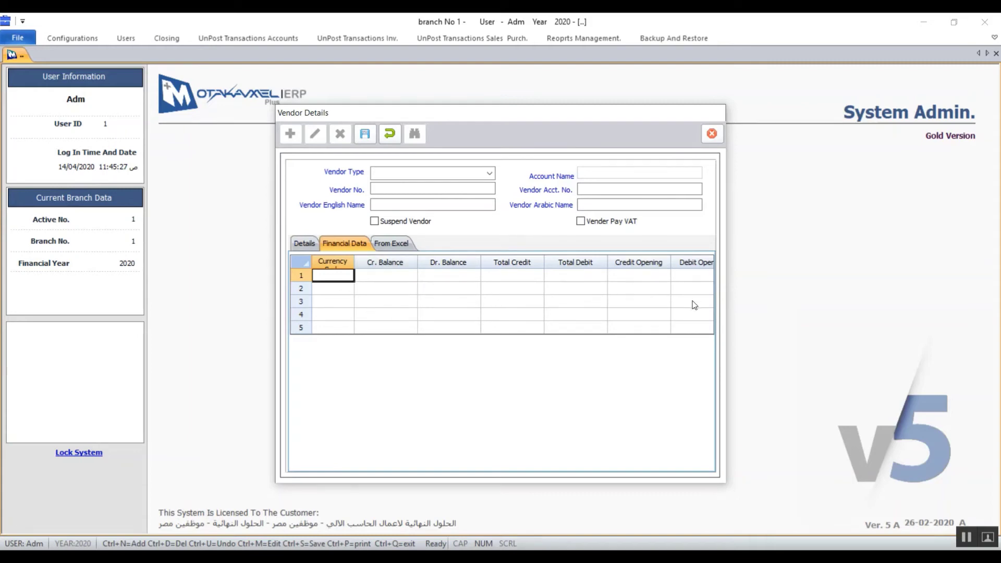
left_click(397, 136)
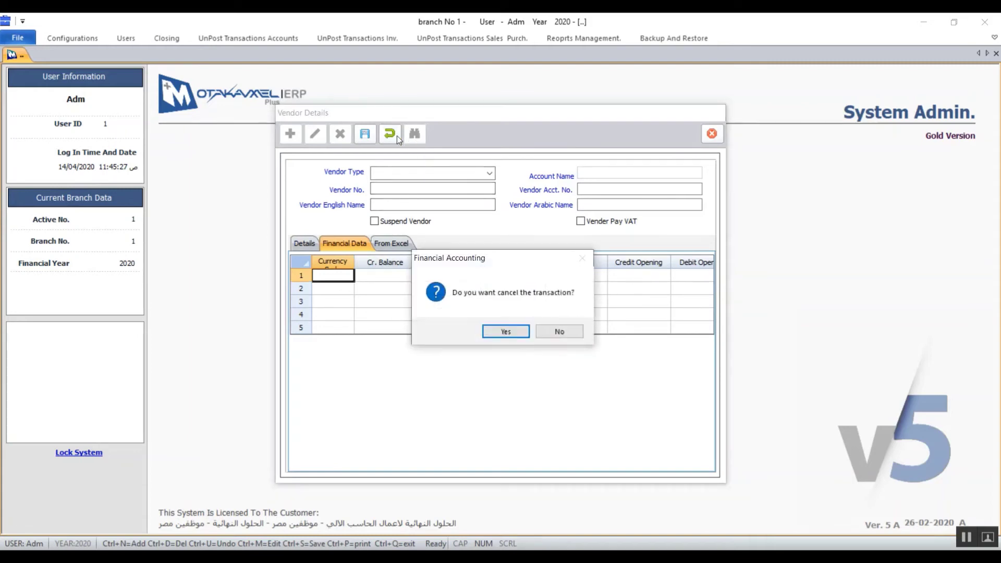
left_click(520, 330)
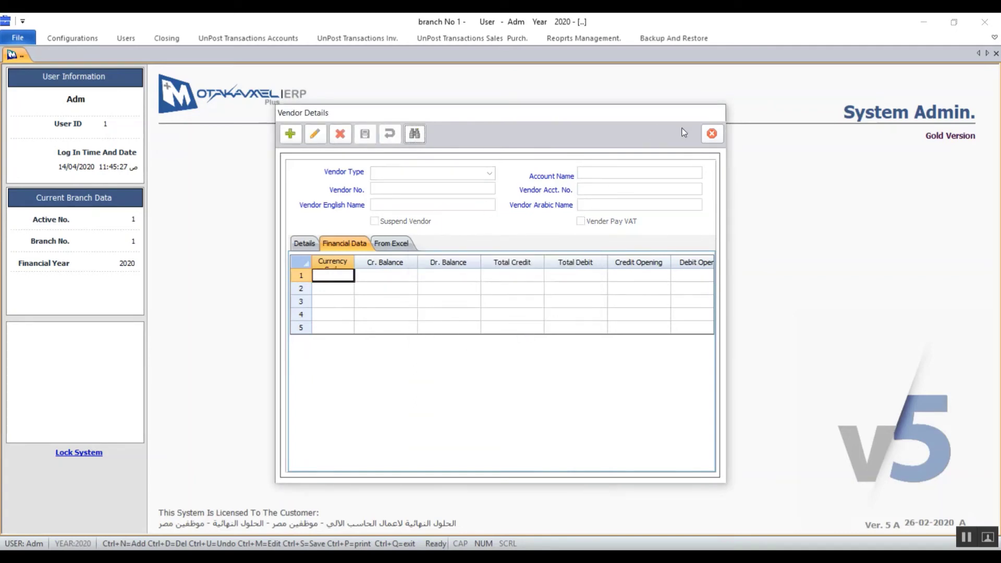
left_click(712, 133)
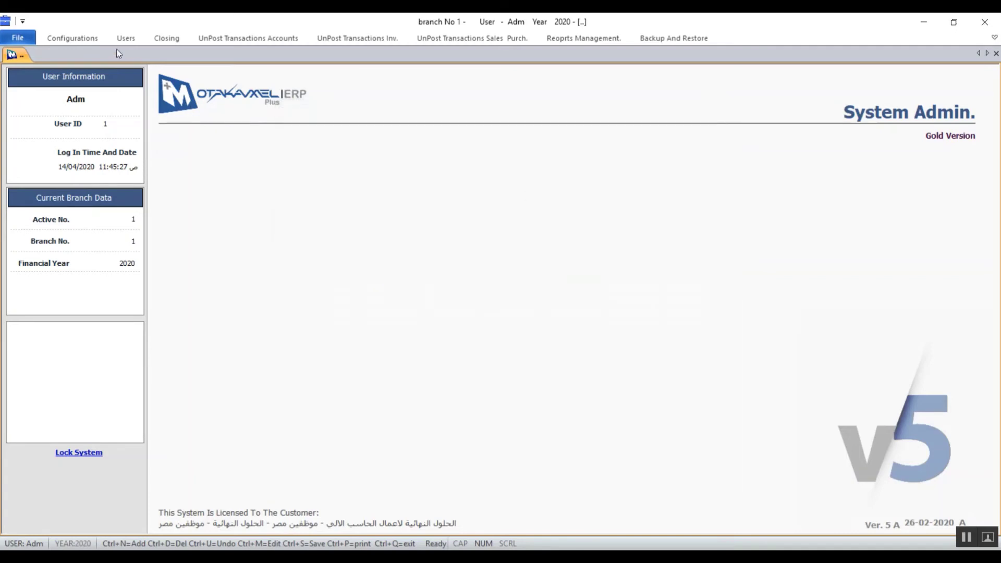
left_click(97, 41)
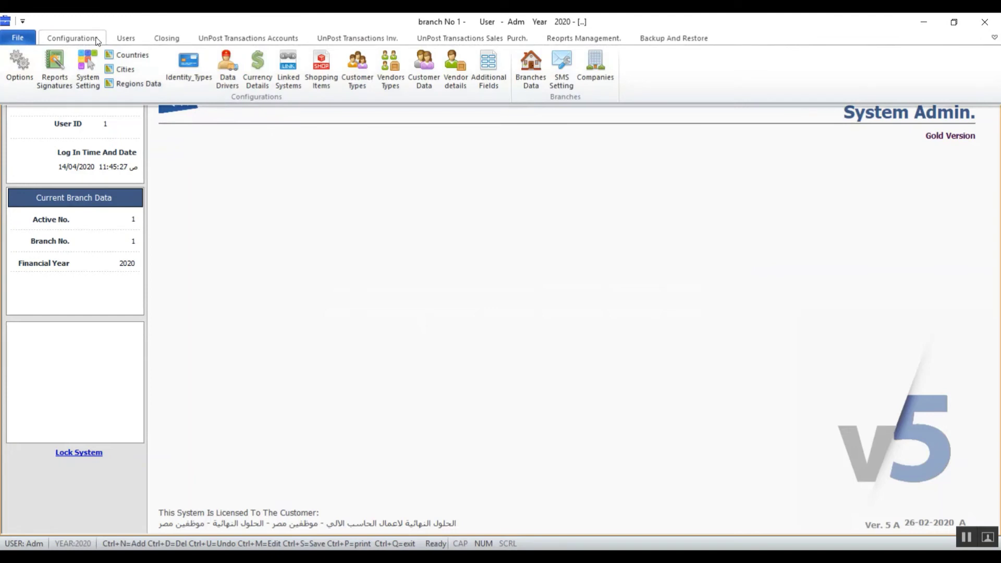
left_click(511, 277)
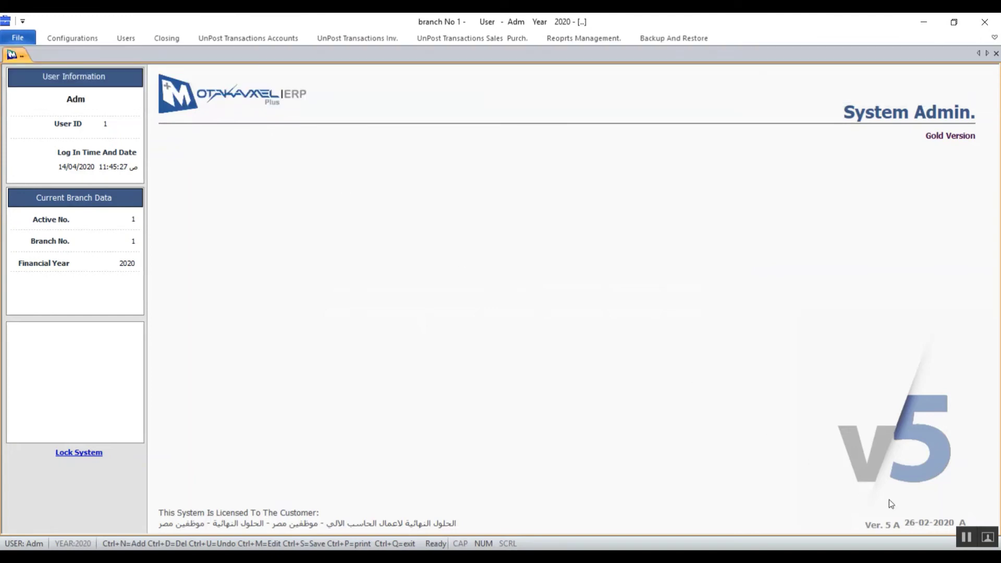